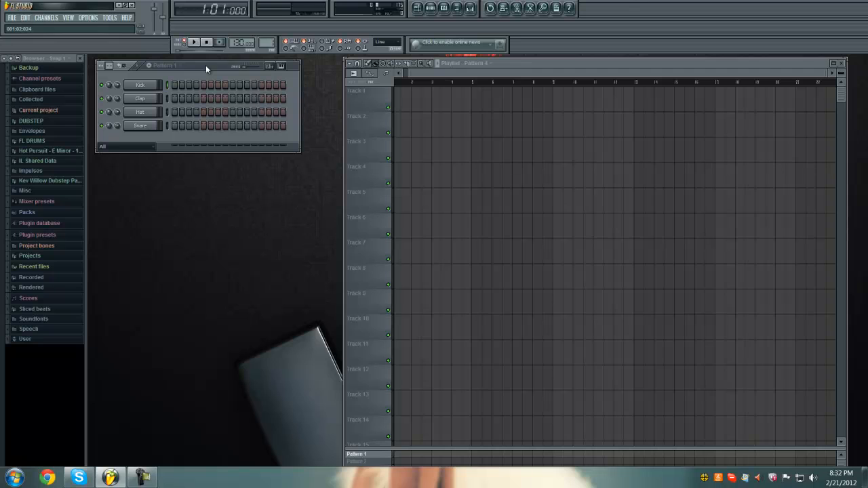
left_click_drag(205, 65, 202, 61)
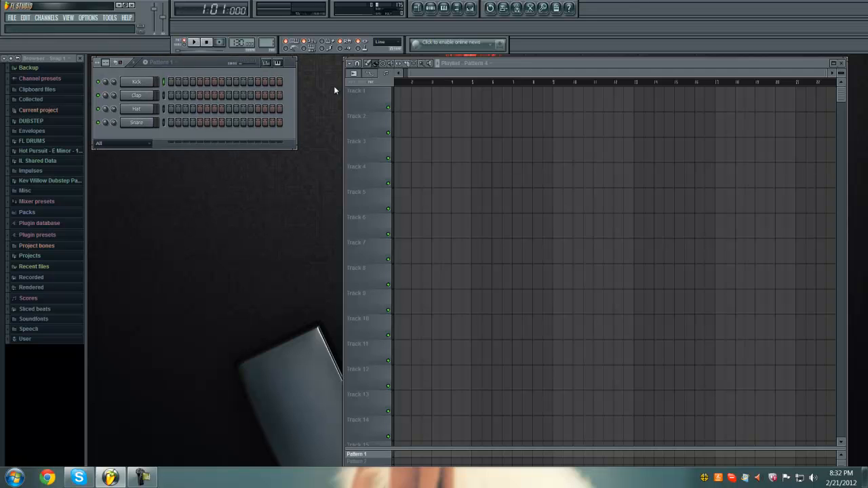
left_click_drag(342, 90, 341, 54)
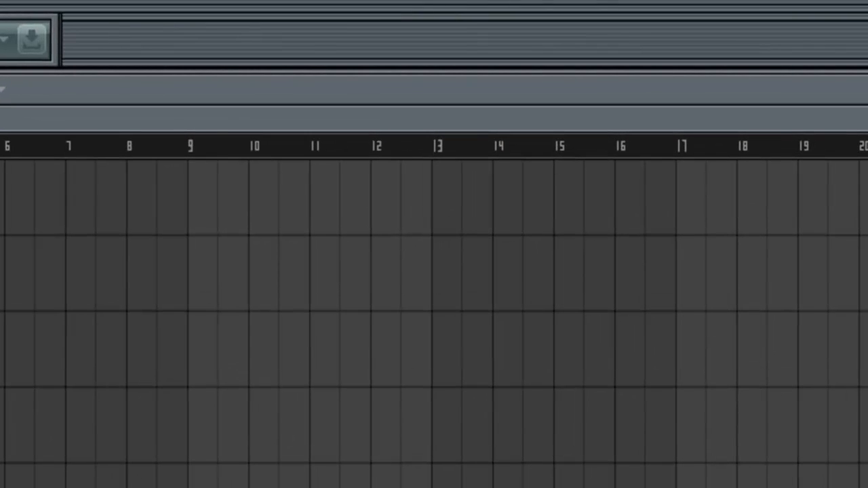
mouse_move(88, 87)
left_mouse_down()
mouse_move(108, 77)
mouse_move(90, 100)
mouse_move(90, 89)
left_mouse_up()
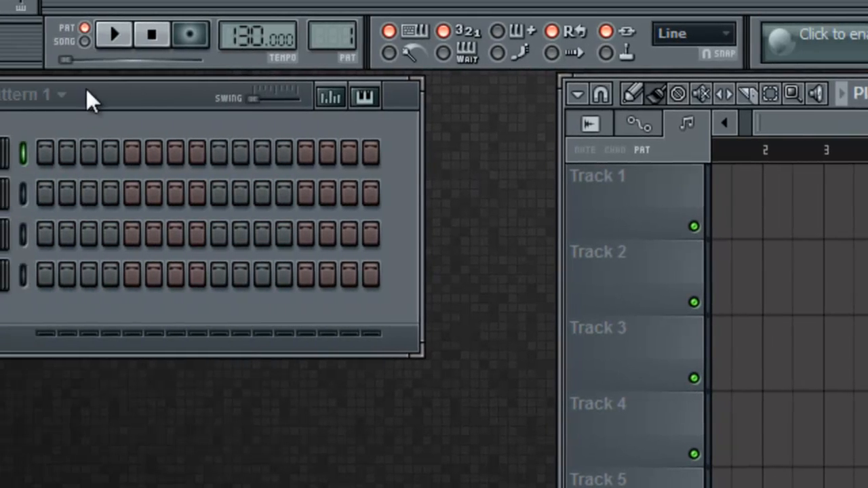
left_click_drag(87, 88, 105, 109)
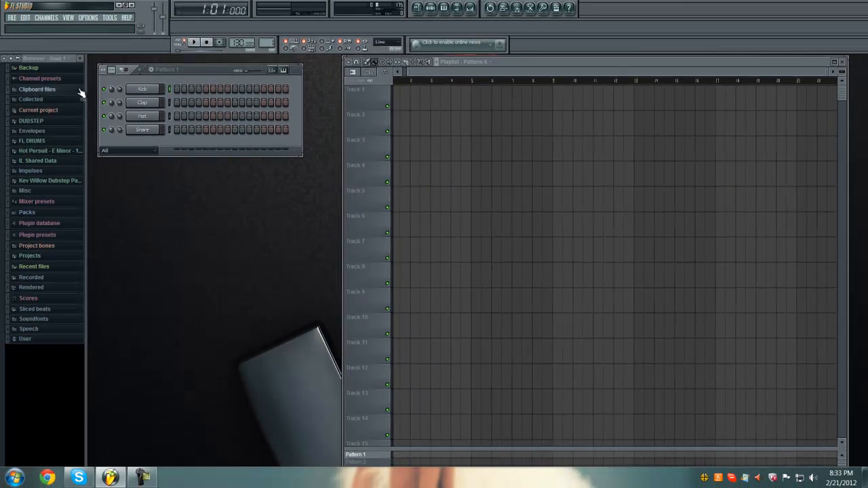
- Add a Massive synthesizer channel to the pattern and close its plugin window
left_click(53, 18)
mouse_move(57, 27)
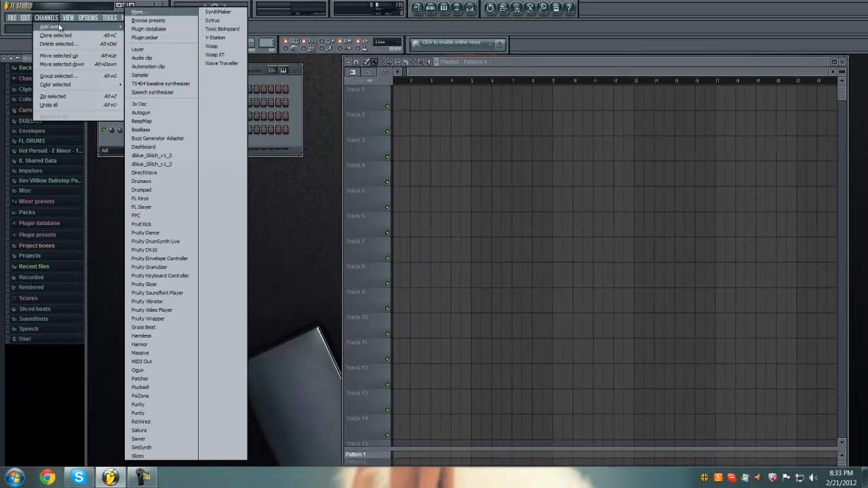
left_click(156, 352)
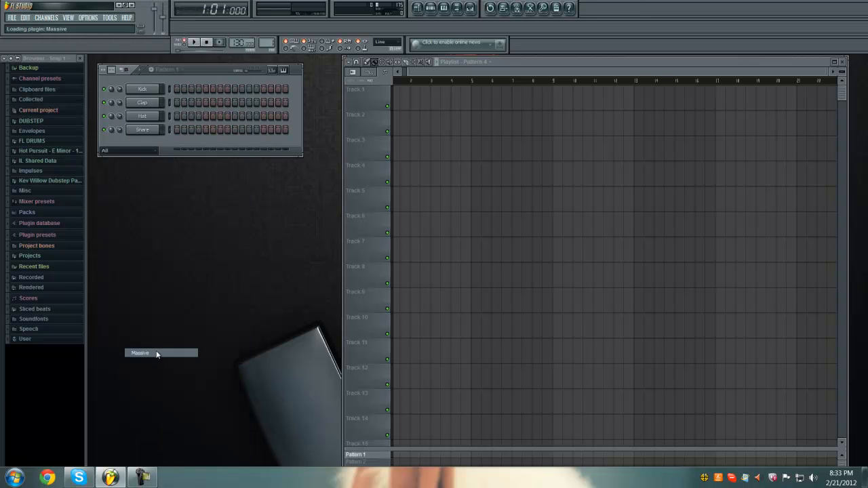
left_click_drag(356, 186, 395, 95)
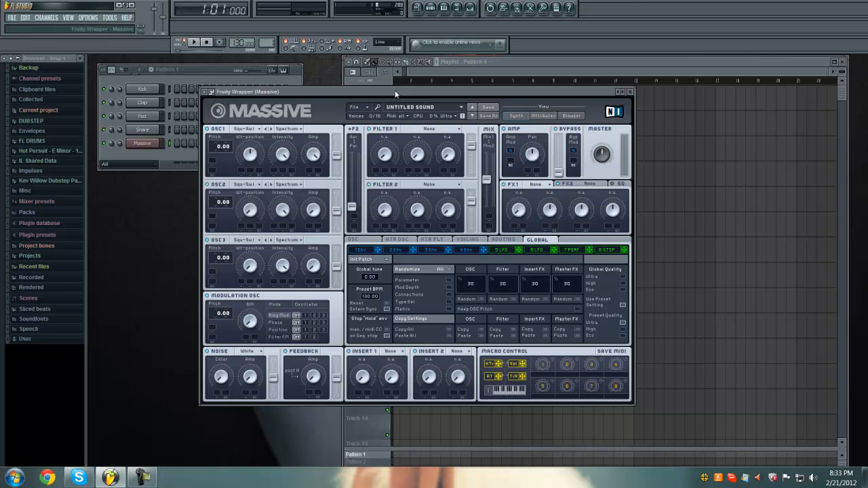
left_click_drag(396, 94, 400, 90)
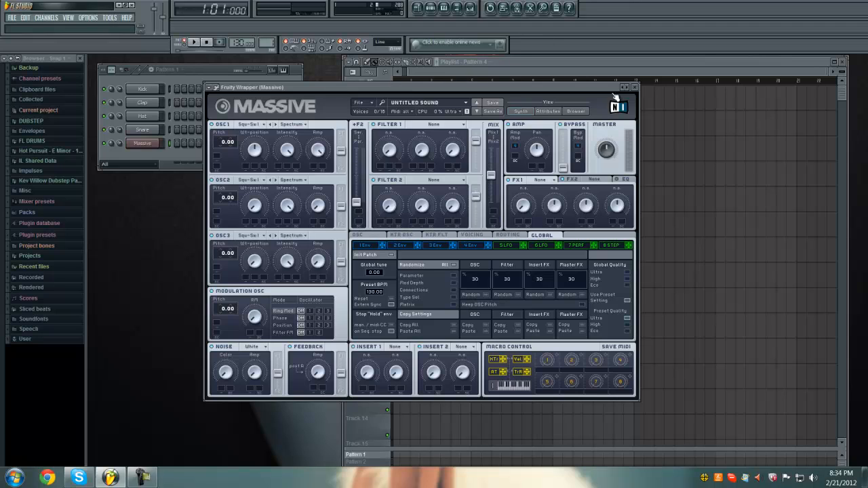
left_click(635, 87)
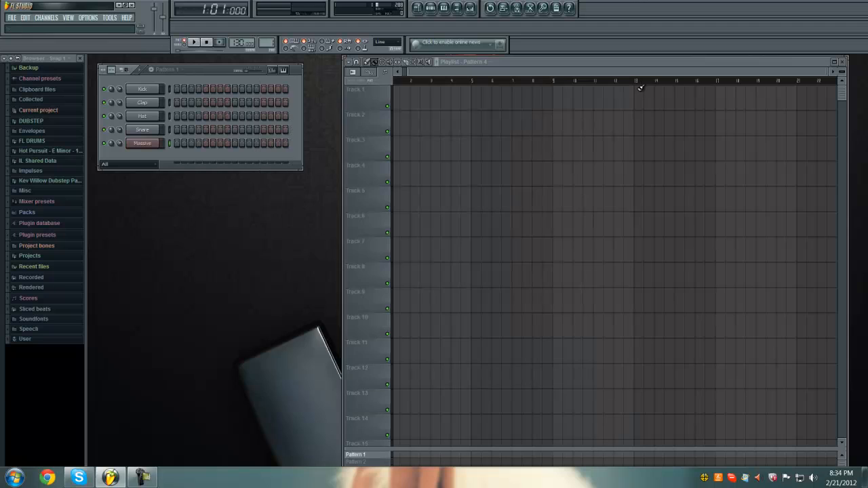
- Add a V-Station channel, load its Hard Lead3 preset and close the plugin window
left_click(46, 17)
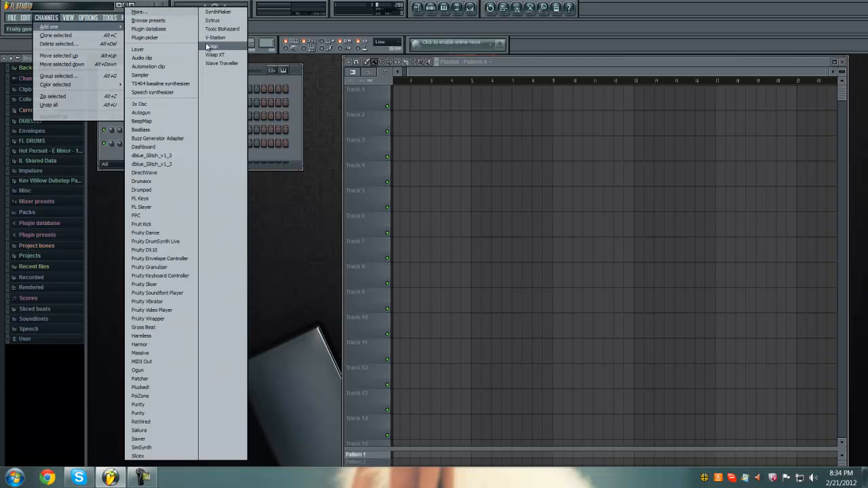
left_click(215, 38)
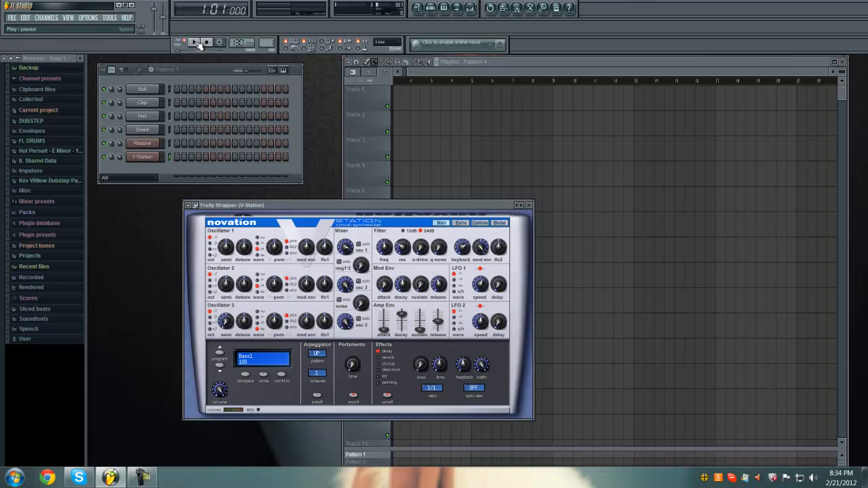
left_click(189, 206)
mouse_move(201, 229)
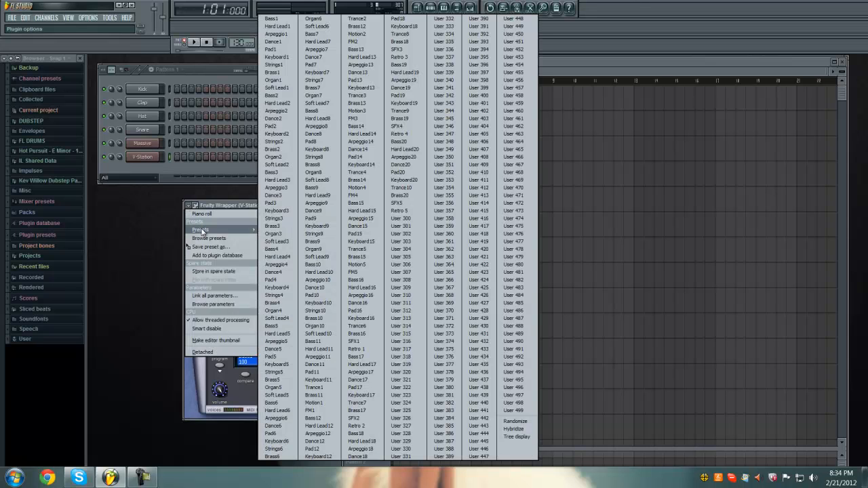
left_click(277, 163)
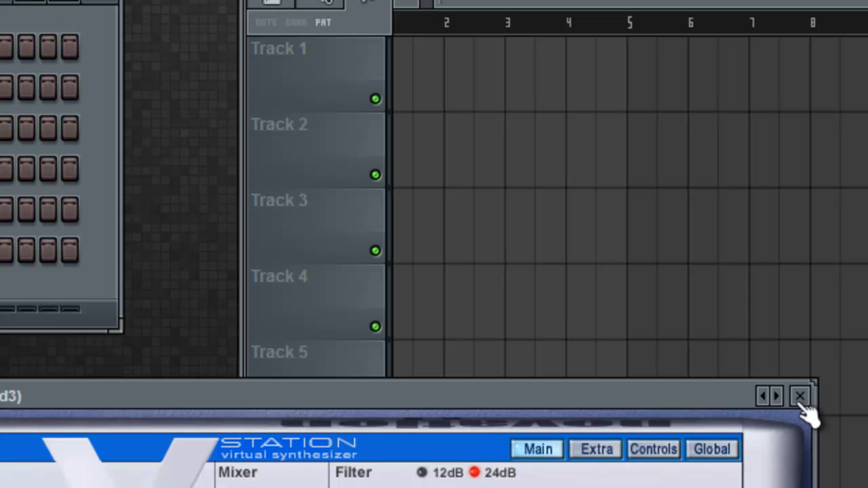
left_click(799, 395)
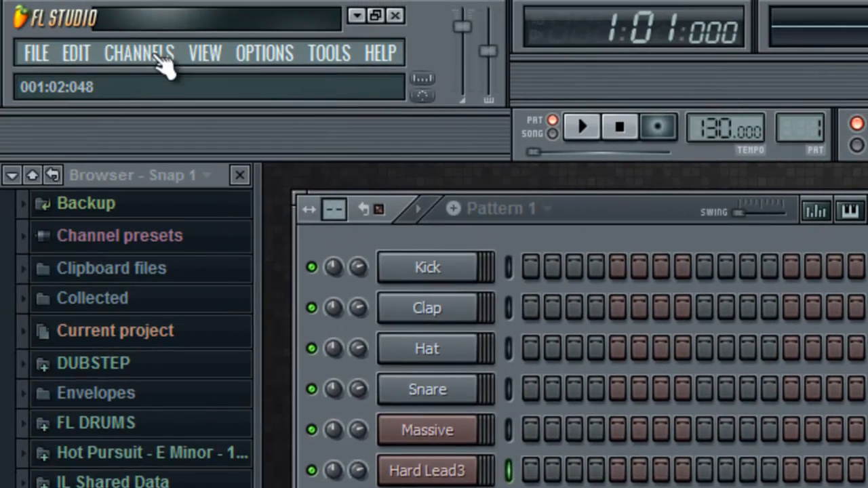
- Add a Sytrus synthesizer channel to the pattern
left_click(152, 53)
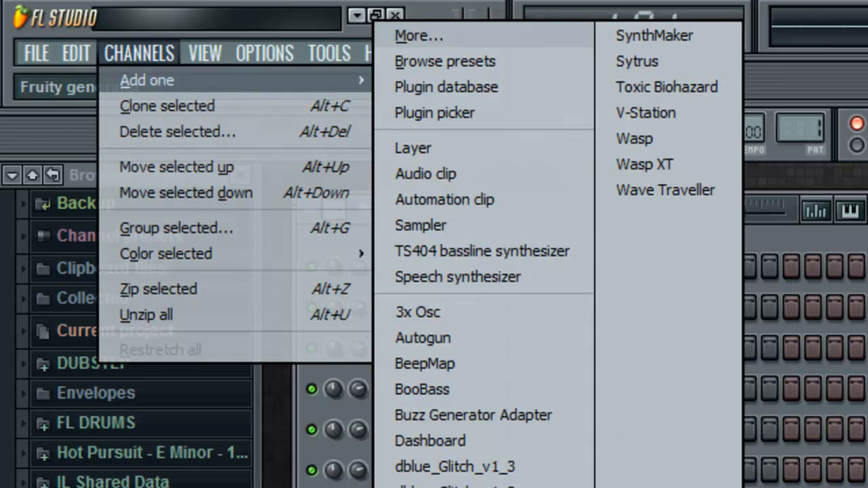
left_click(644, 61)
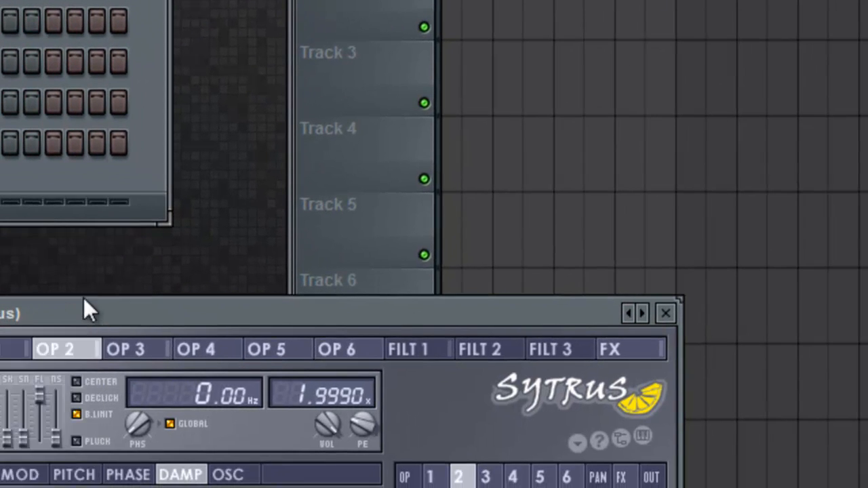
left_click_drag(83, 305, 136, 151)
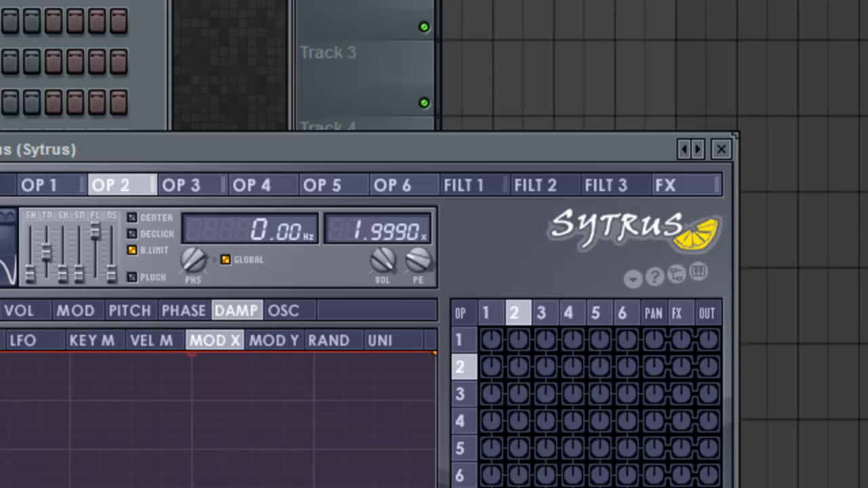
- Load the Sub bass preset from the Bass category in Sytrus and close the plugin window
left_click(1, 149)
mouse_move(2, 223)
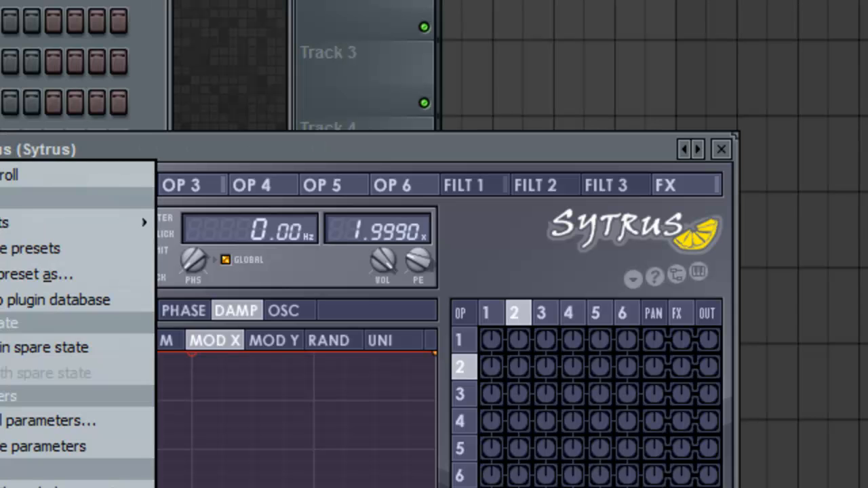
left_click(2, 223)
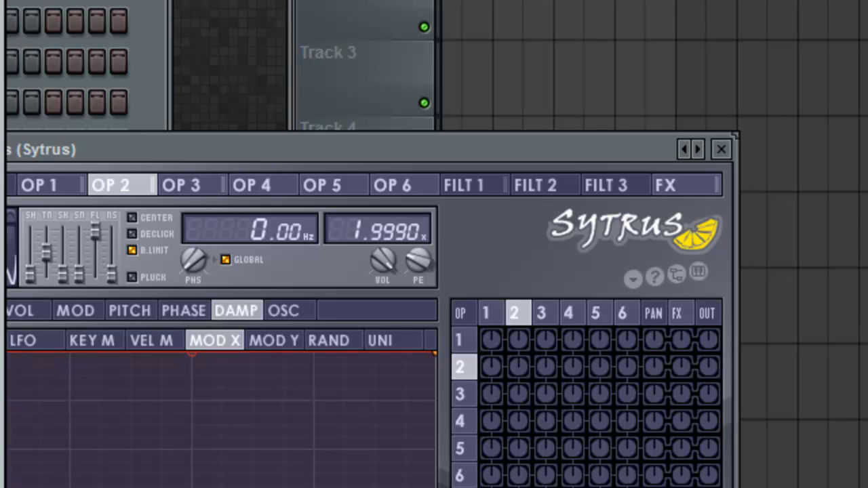
left_click(0, 149)
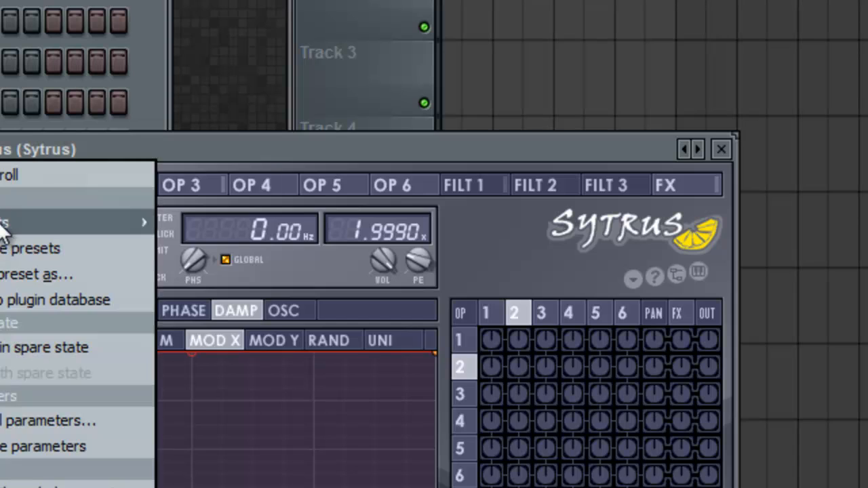
mouse_move(2, 222)
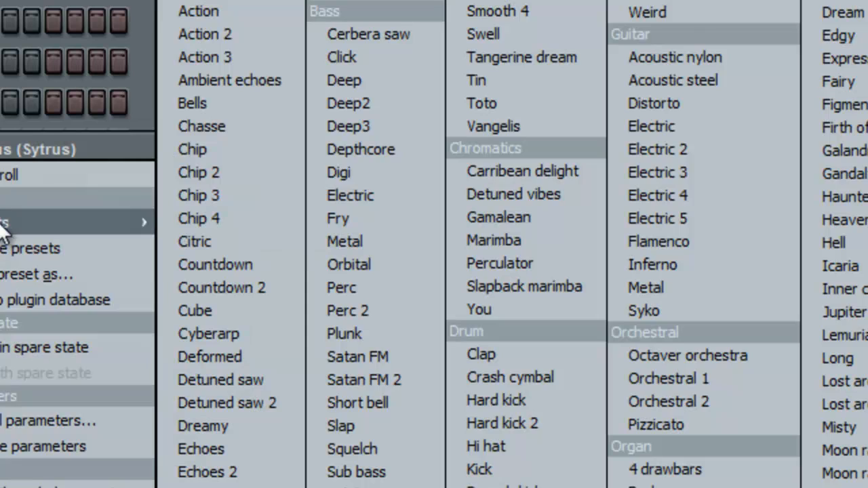
left_click(396, 472)
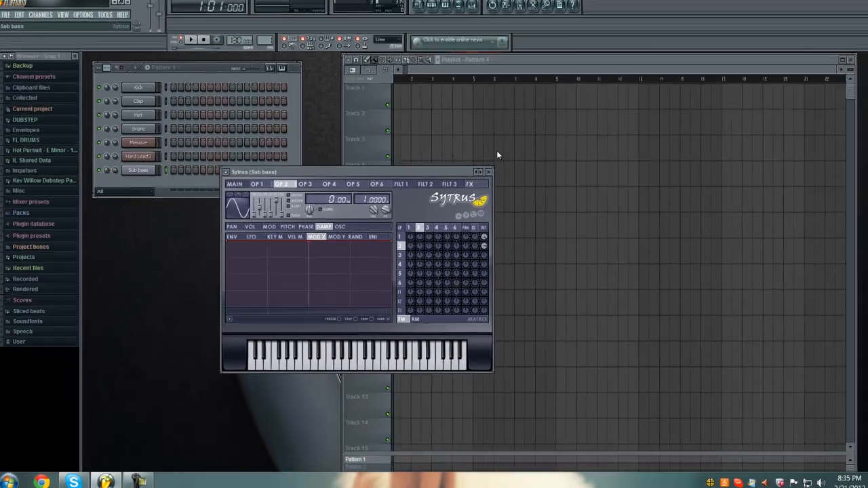
left_click_drag(422, 172, 521, 127)
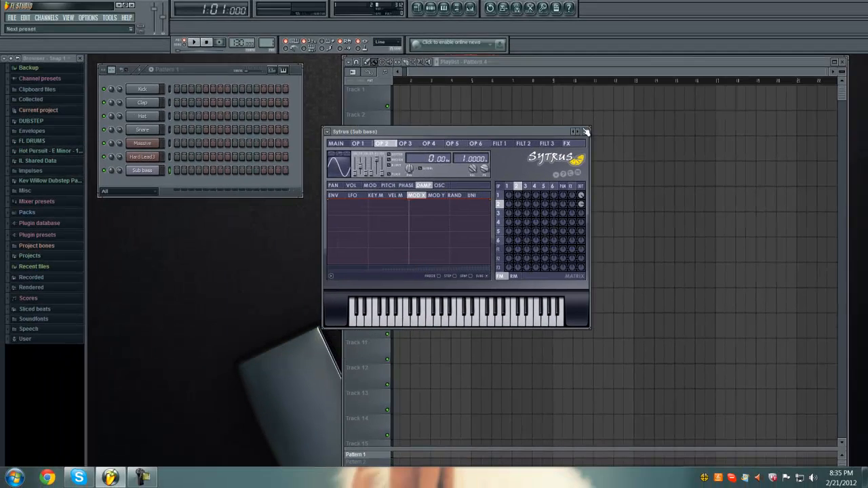
left_click(326, 131)
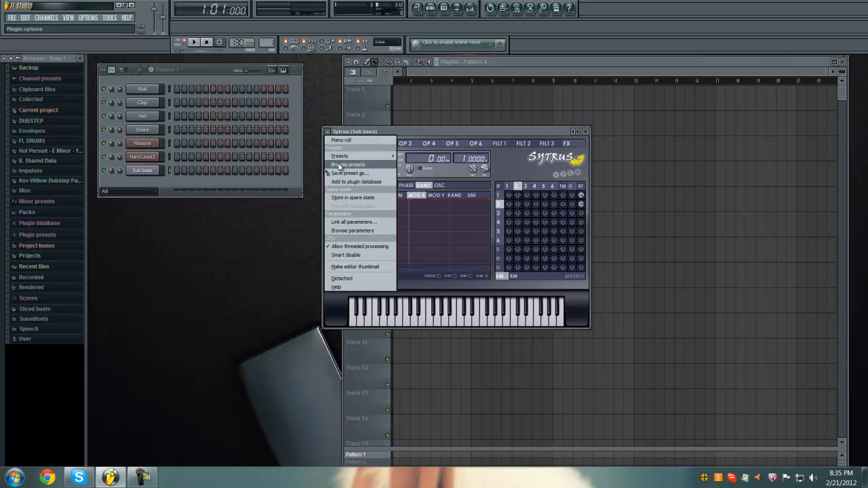
left_click(346, 165)
left_click(382, 279)
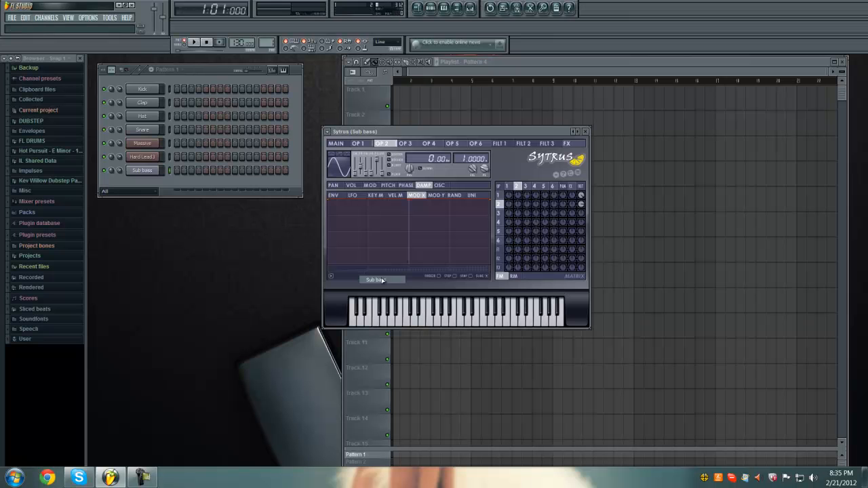
left_click(585, 132)
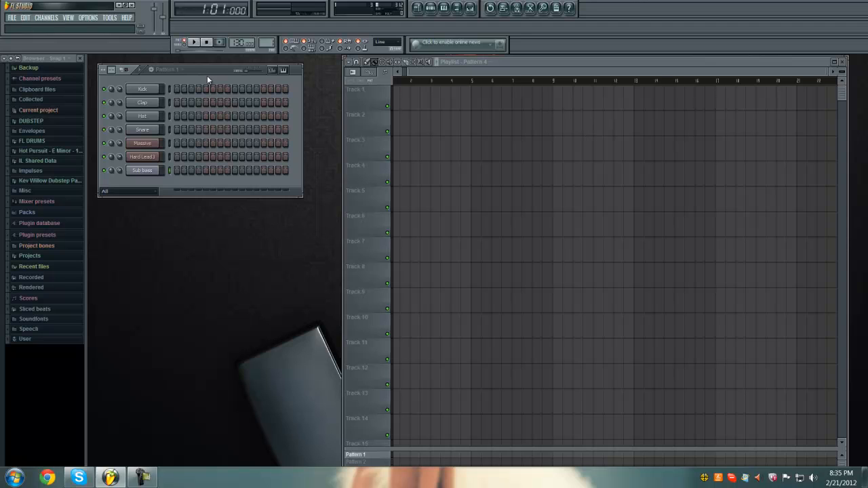
- Audition the Kick, Clap, Hat and Snare channels and close the channel settings
right_click(141, 92)
left_click(148, 89)
left_click(148, 89)
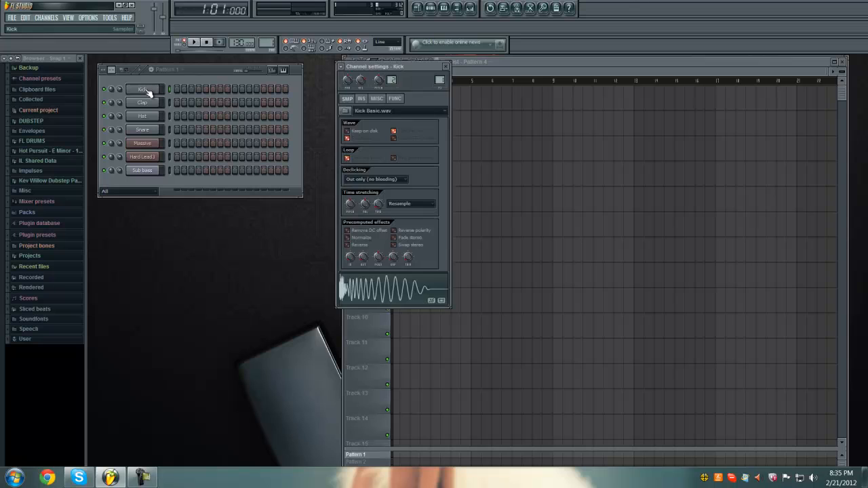
left_click(143, 103)
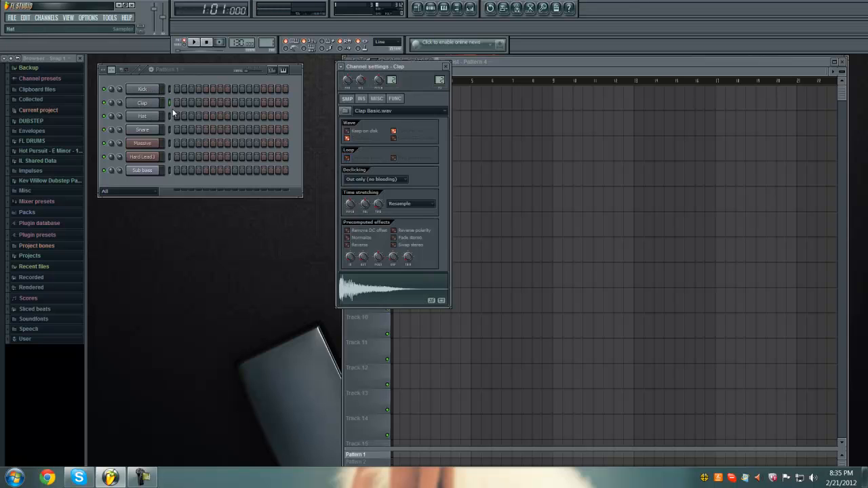
left_click(445, 66)
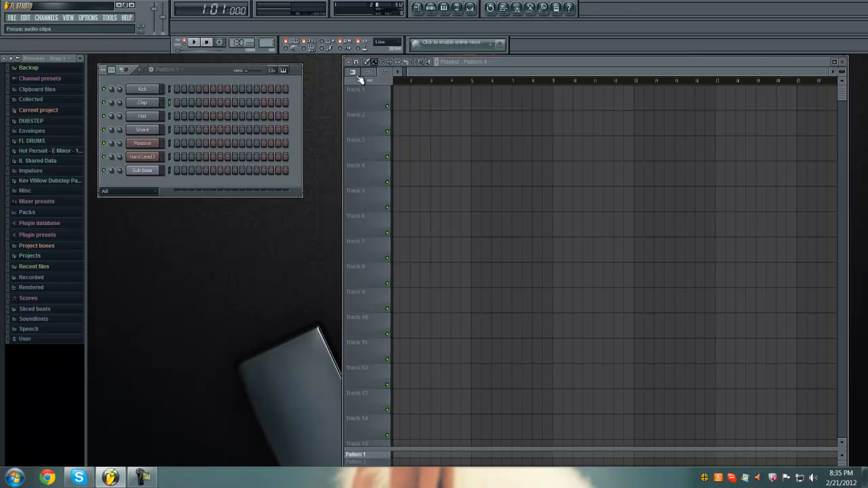
left_click(142, 89)
left_click(142, 103)
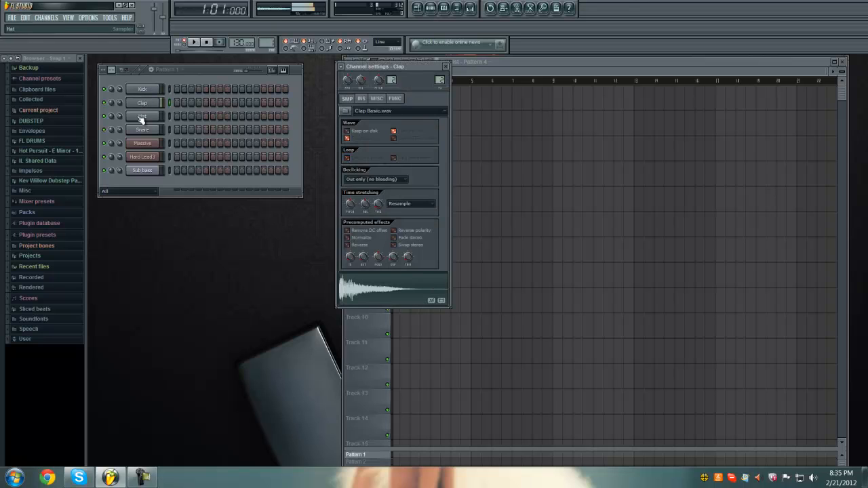
left_click(142, 117)
left_click(142, 129)
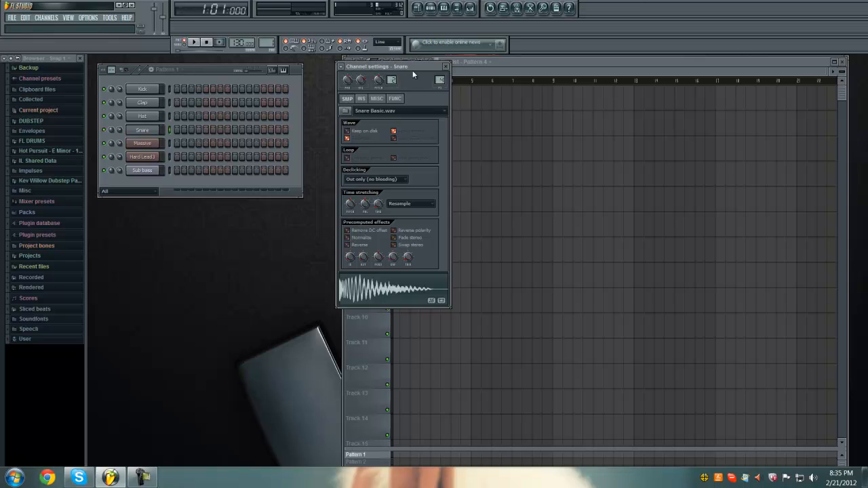
left_click(445, 66)
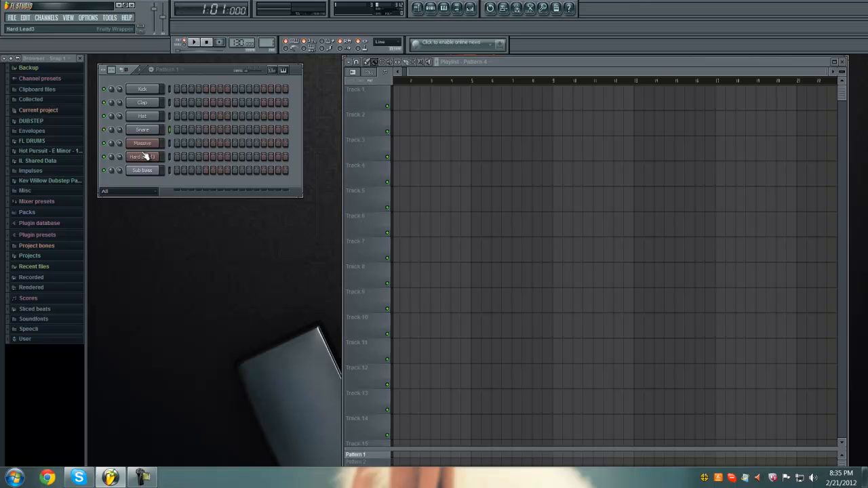
left_click(148, 477)
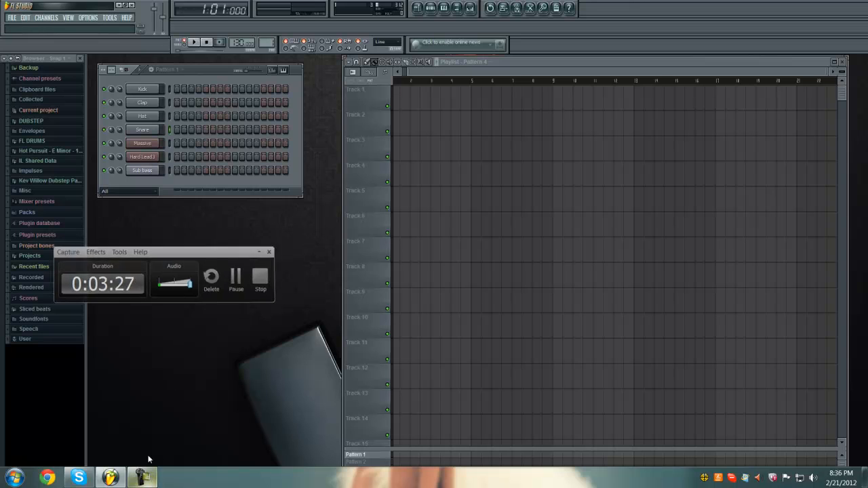
left_click(150, 474)
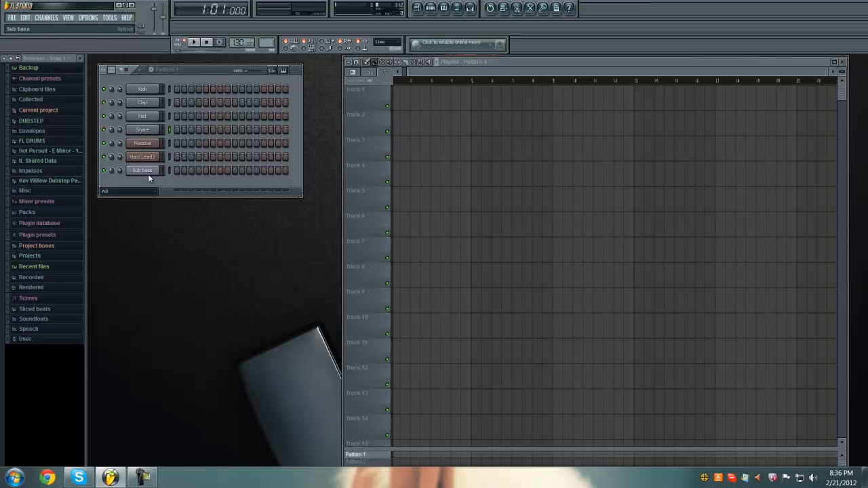
right_click(153, 161)
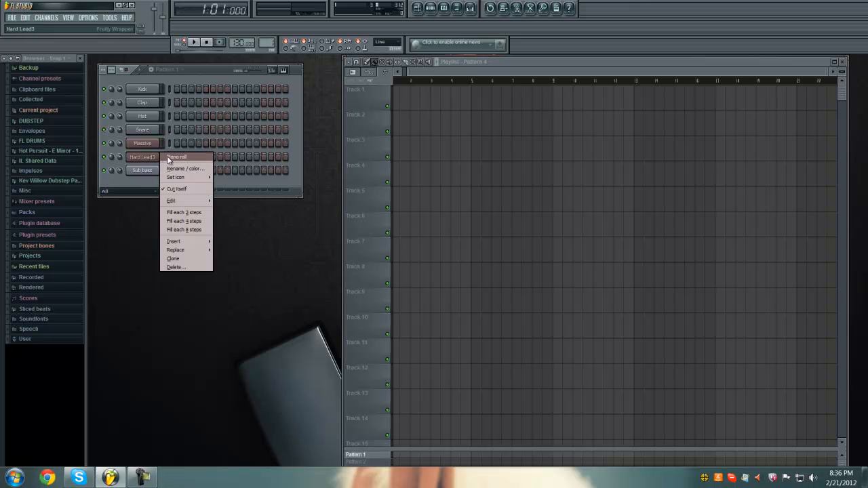
left_click(171, 160)
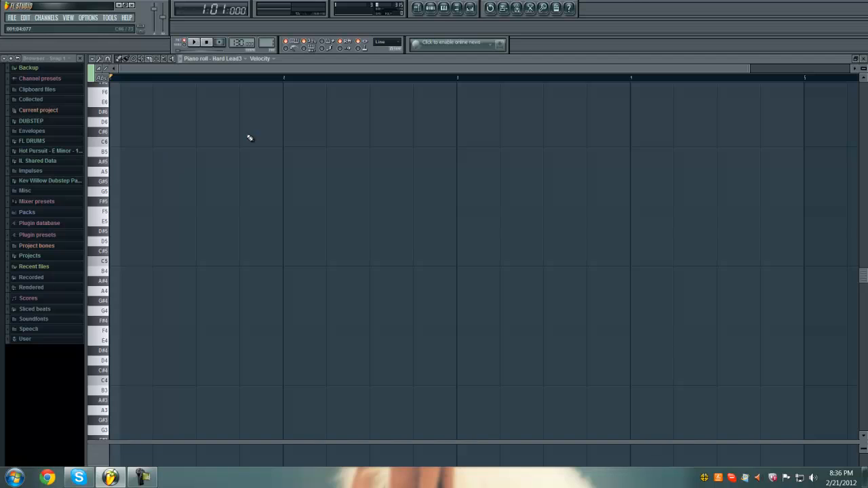
left_click(863, 58)
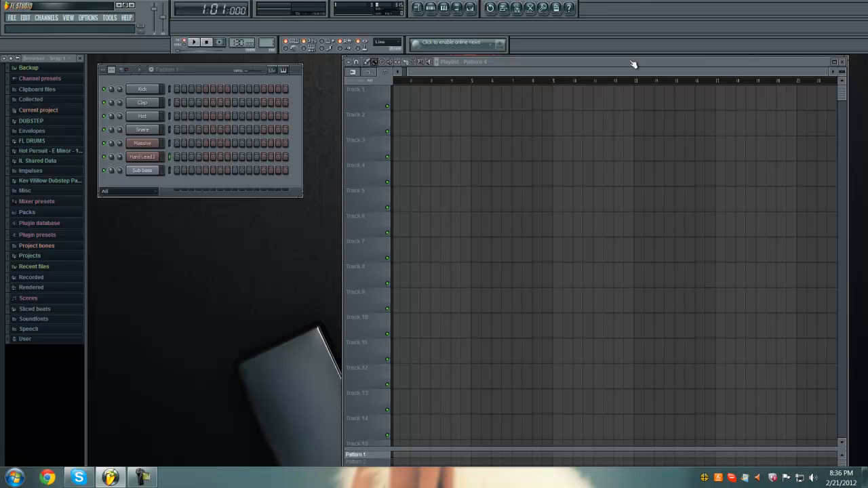
- Open the piano roll of the Hard Lead3 channel
right_click(148, 158)
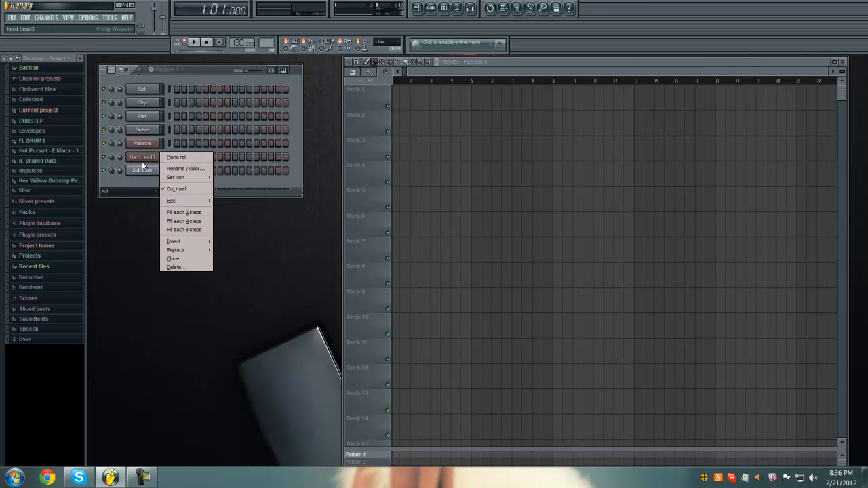
left_click(142, 165)
right_click(143, 161)
left_click(168, 157)
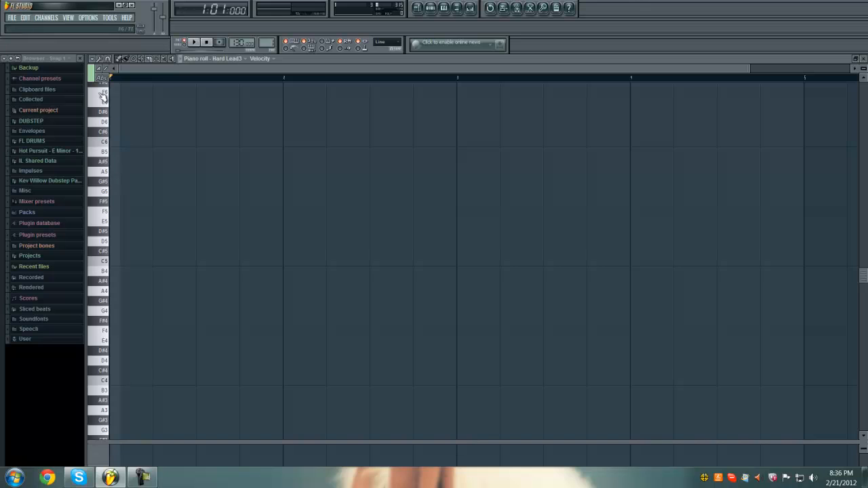
left_click_drag(100, 127, 101, 402)
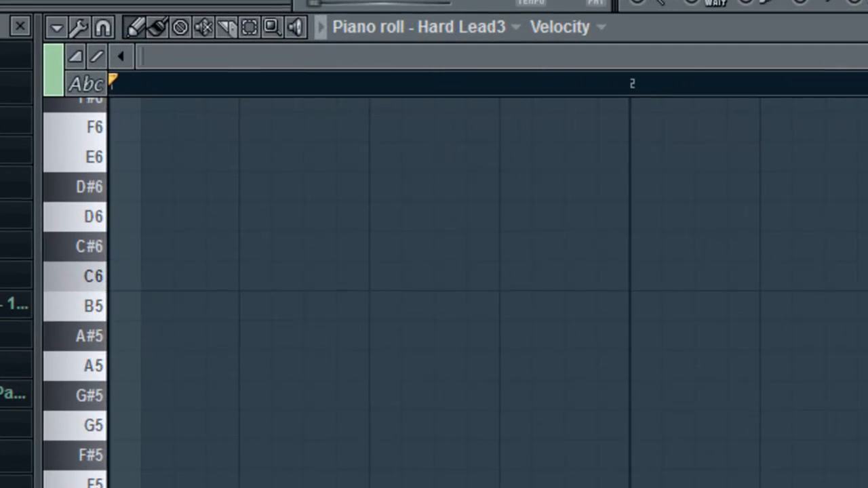
- Switch the piano roll's key display from note names to piano keys
left_click(86, 84)
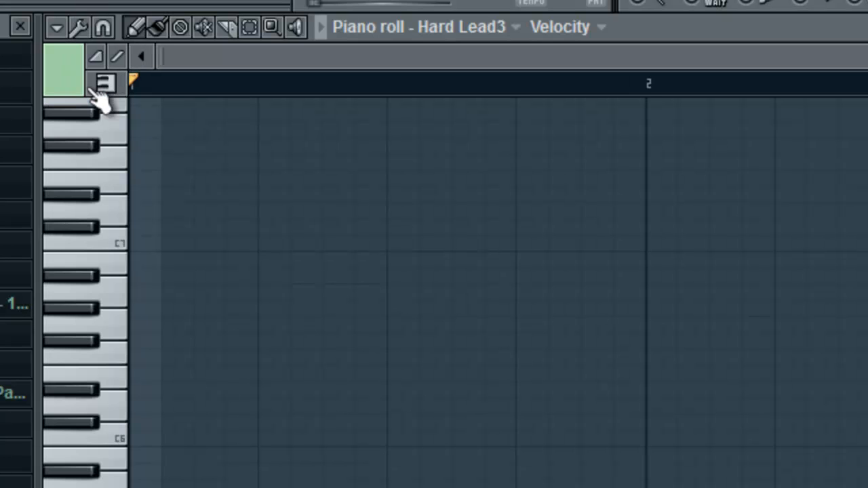
left_click(101, 90)
left_click(87, 89)
left_click(102, 91)
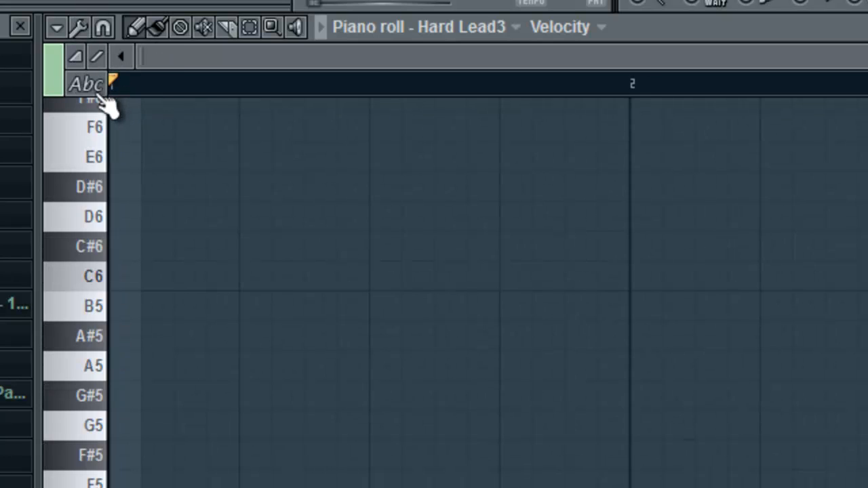
left_click(103, 97)
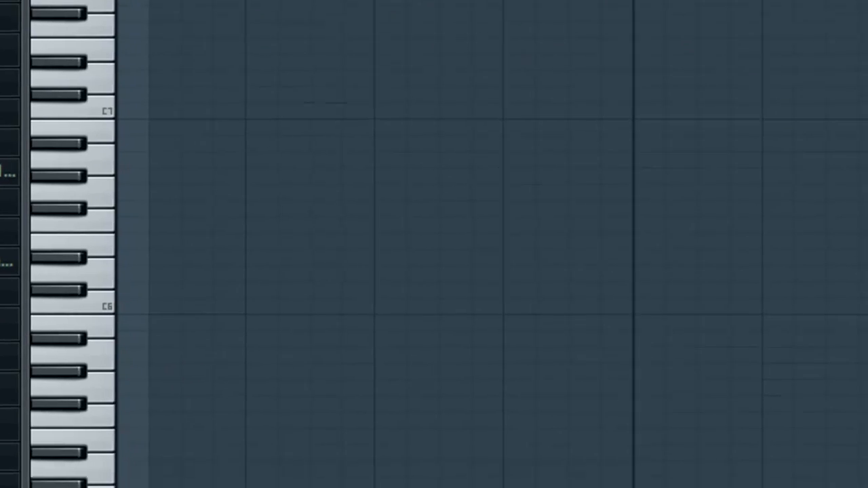
- Draw four consecutive one-bar notes from bar 1 in the Hard Lead3 piano roll: A4, C5, F4 and E4
left_click(88, 119)
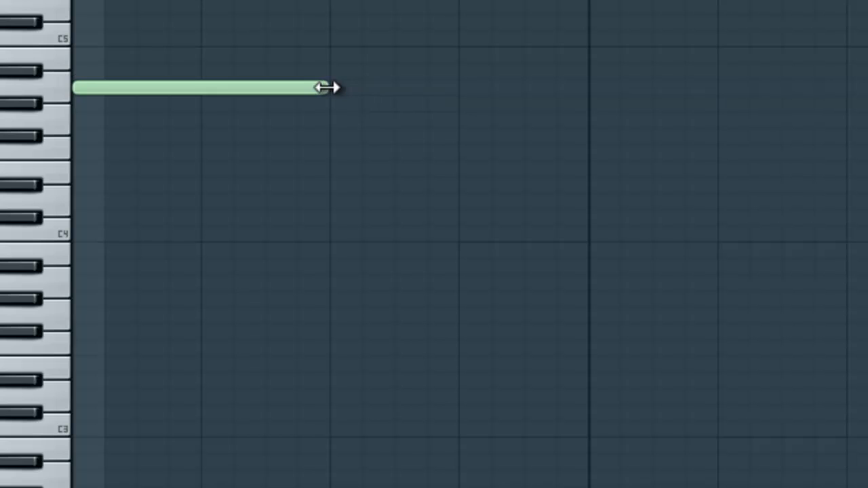
mouse_move(326, 87)
left_mouse_down()
mouse_move(562, 116)
mouse_move(580, 129)
left_mouse_up()
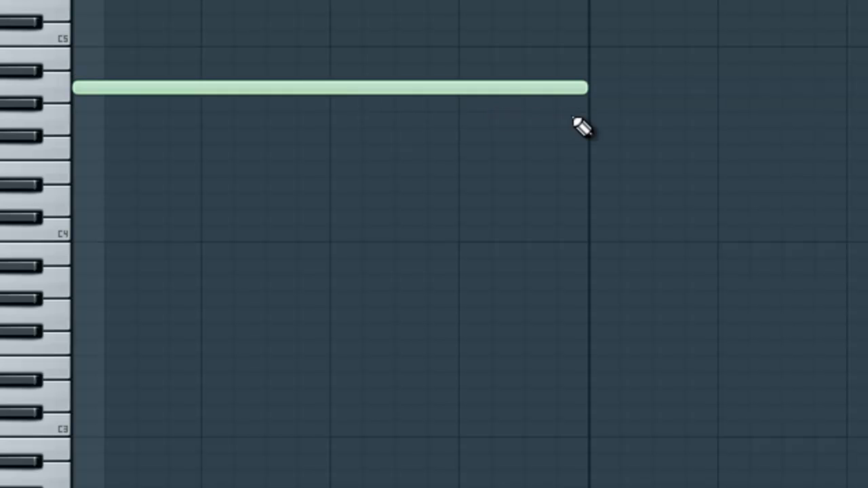
left_click(591, 34)
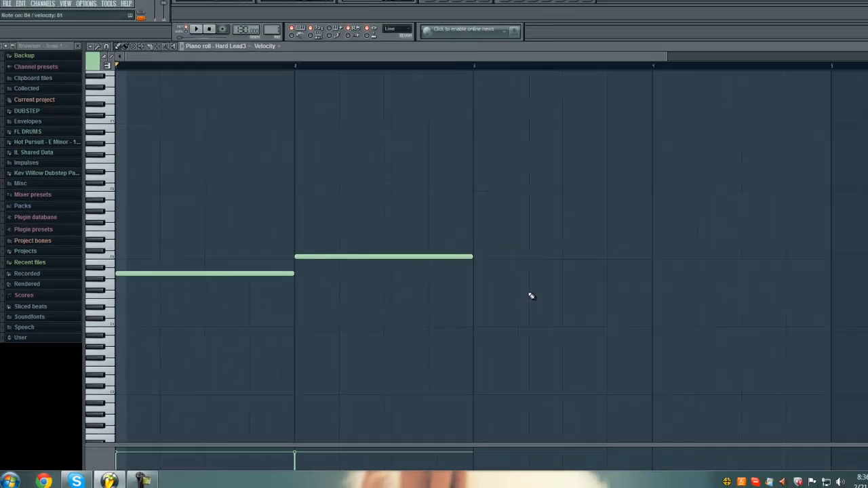
left_click(466, 299)
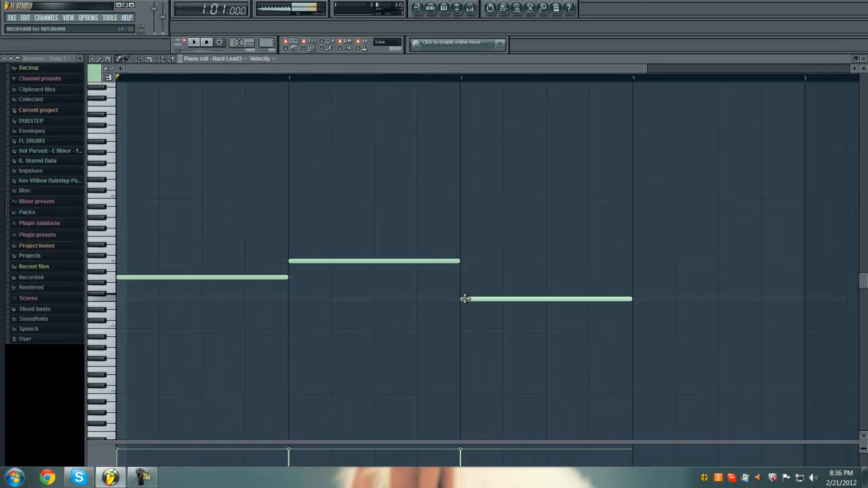
left_click(635, 307)
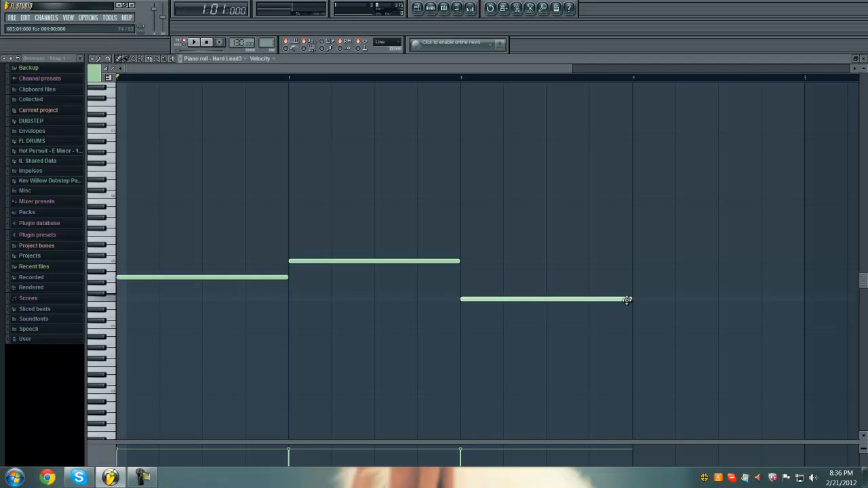
left_click(635, 306)
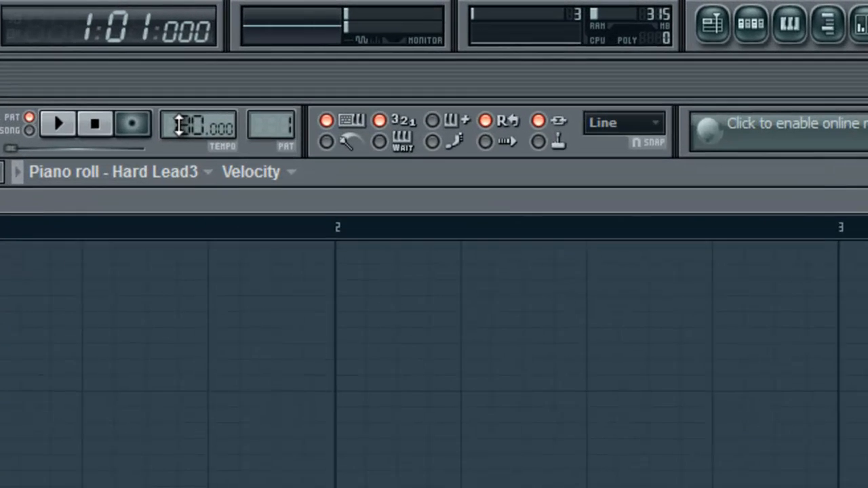
- Set the tempo to 140 BPM and play the pattern back, stopping it after listening
left_click_drag(219, 61, 225, 34)
left_click_drag(188, 68, 188, 69)
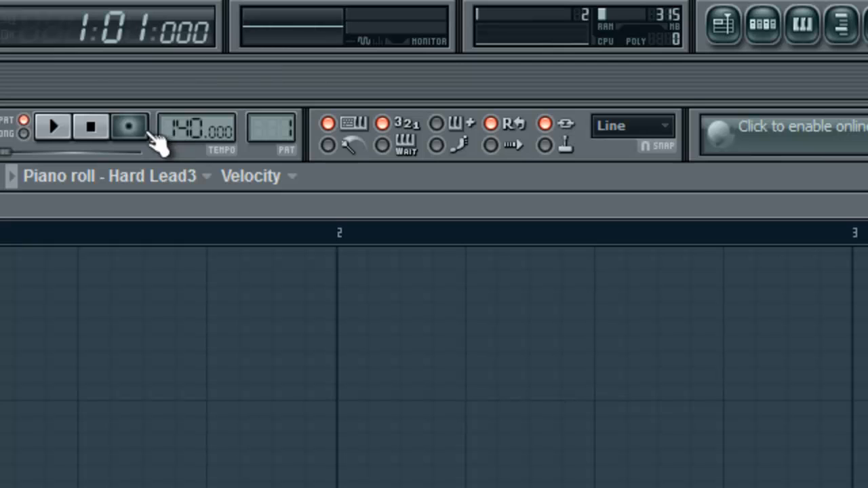
left_click(57, 130)
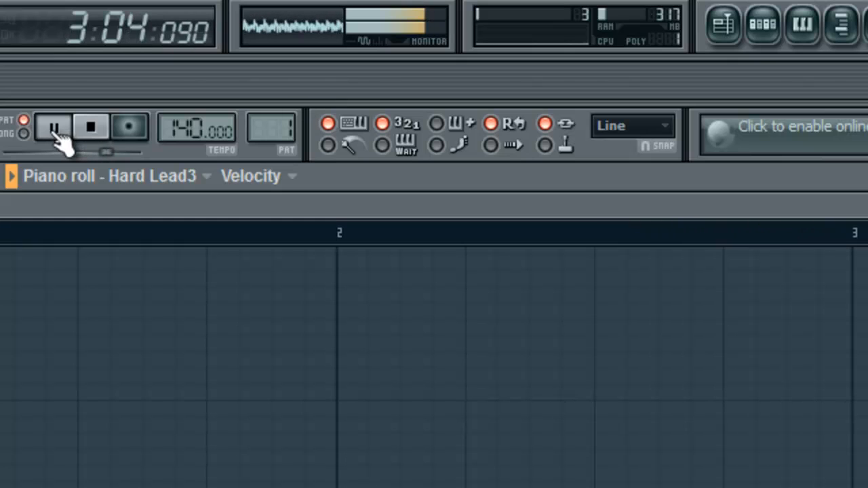
left_click(92, 129)
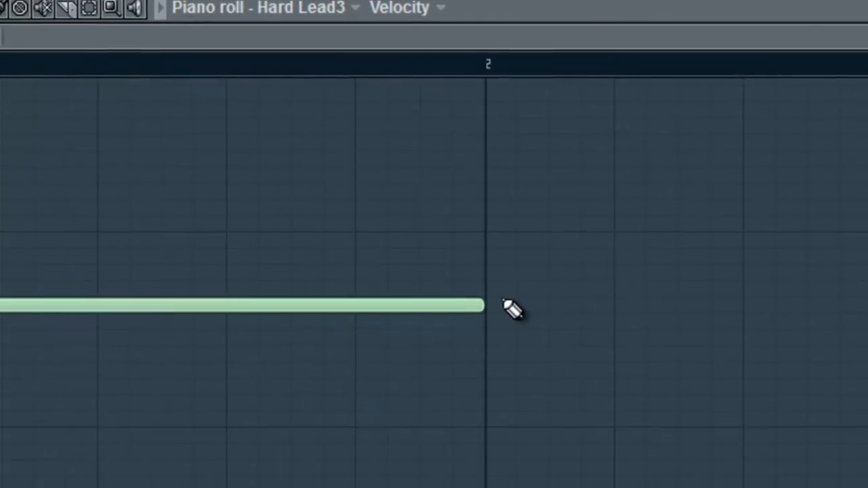
- Try shortening a trial note above C6 in bar 1 to three beats and delete it
left_click_drag(338, 469, 237, 487)
left_click_drag(429, 305, 403, 329)
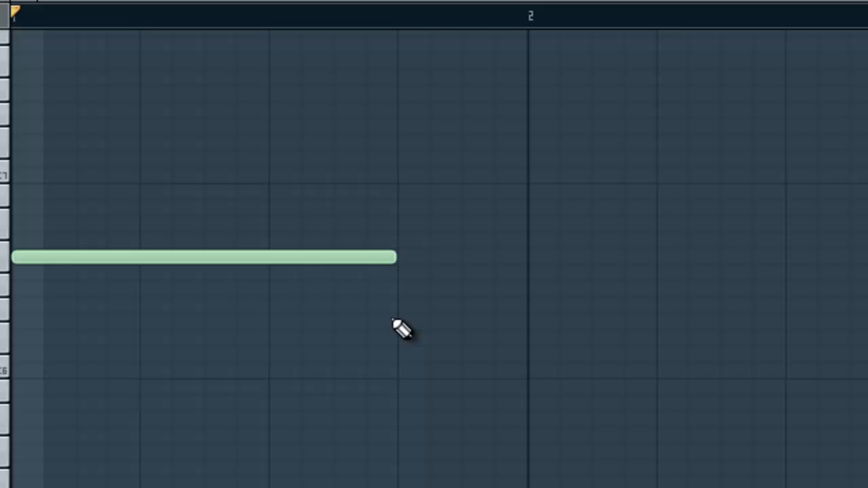
right_click(364, 262)
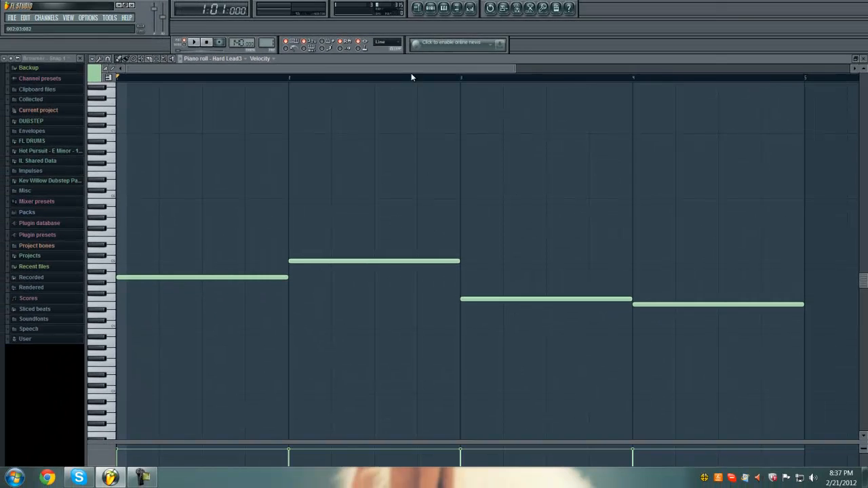
- Look over the empty bars past bar 5 and close the Hard Lead3 piano roll
left_click_drag(410, 73, 714, 207)
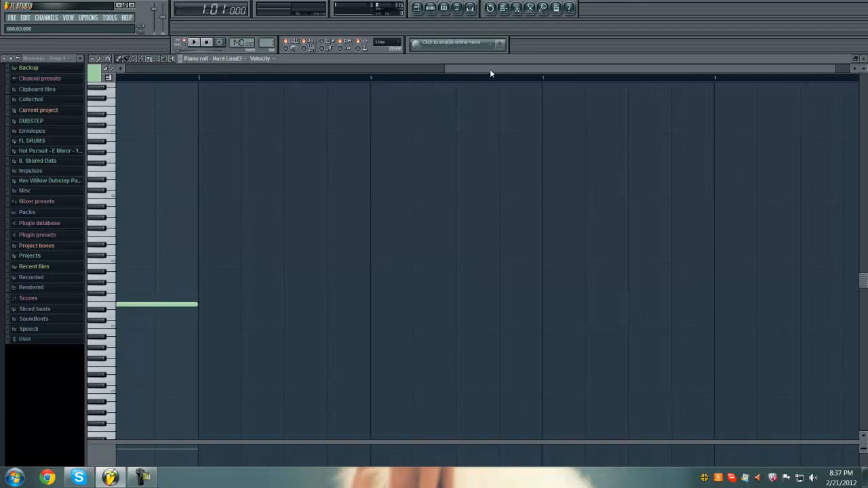
left_click_drag(491, 73, 285, 82)
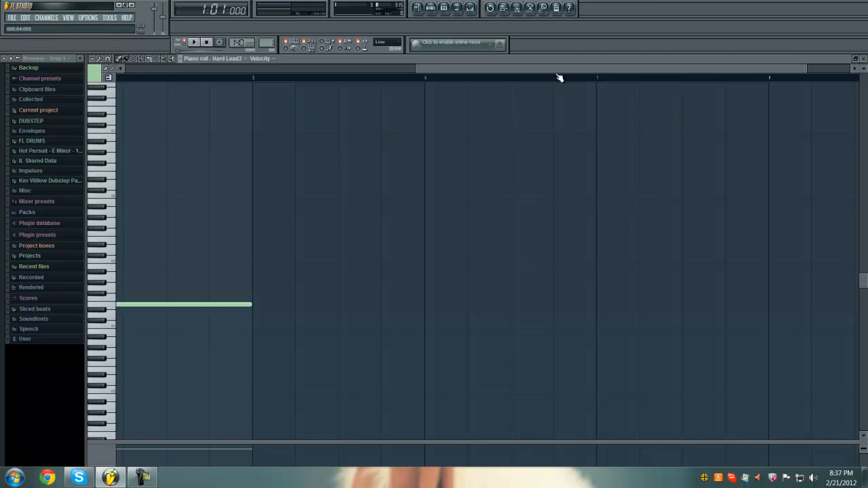
left_click_drag(513, 77, 234, 84)
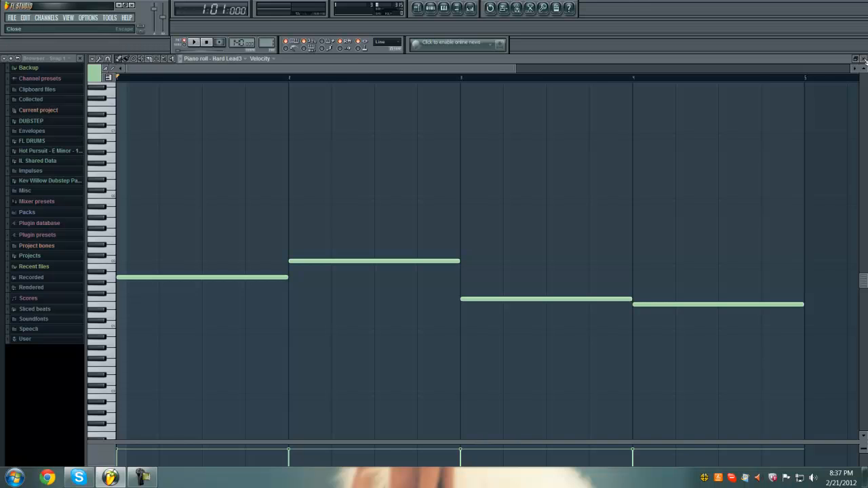
left_click(863, 59)
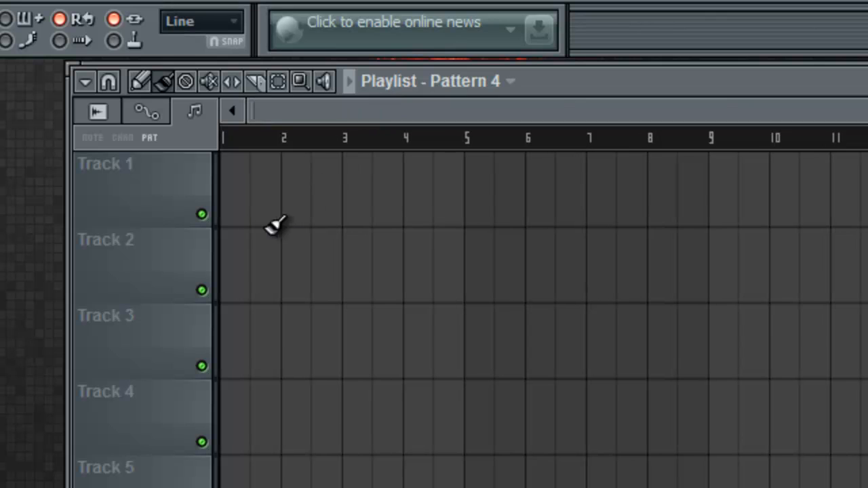
left_click(235, 200)
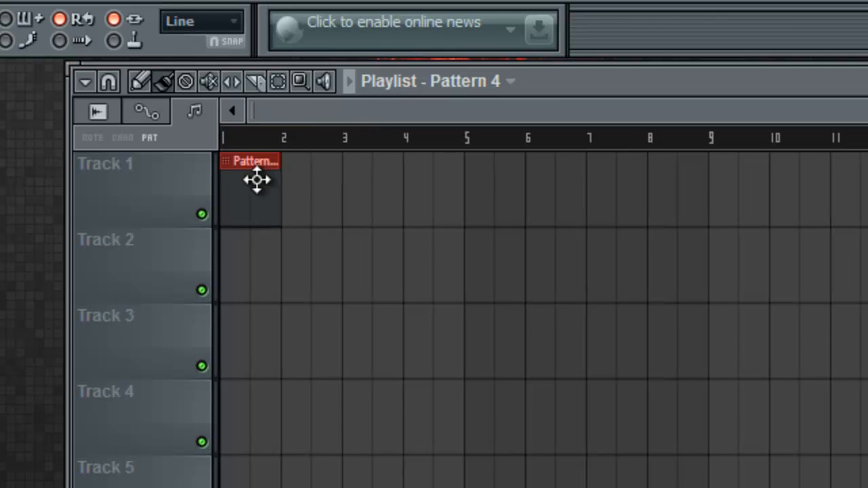
left_click_drag(254, 117, 444, 112)
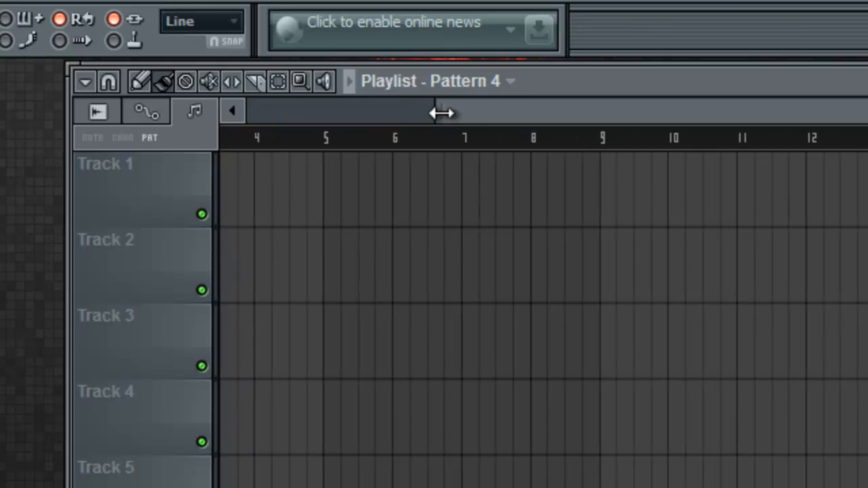
left_click_drag(510, 105, 291, 103)
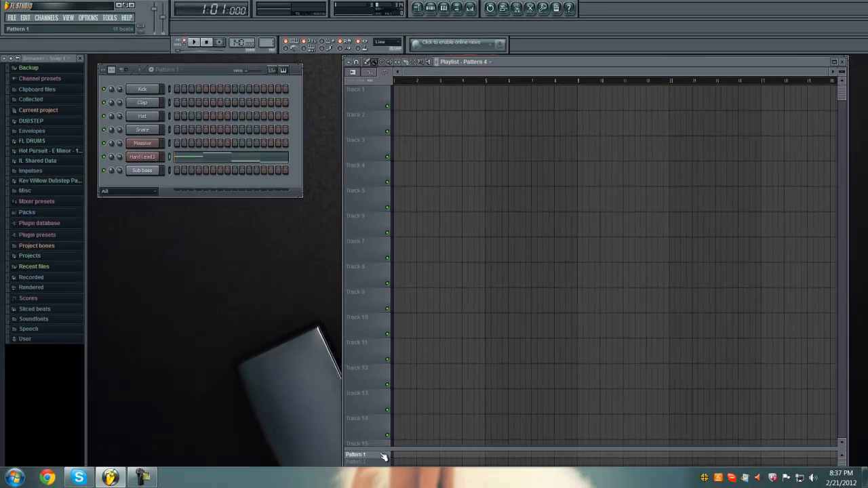
- Select Pattern 1 as the pattern to place in the playlist
left_click(384, 458)
mouse_move(827, 72)
left_mouse_down()
mouse_move(691, 62)
mouse_move(826, 80)
left_mouse_up()
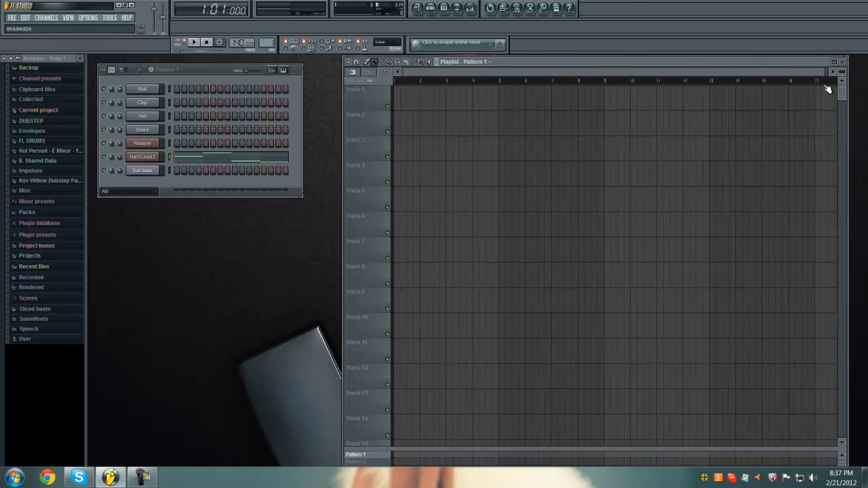
- Place trial Pattern 1 clips at bars 2 and 6 of Track 1 and on Track 4, and delete them
left_click(422, 109)
left_click(530, 104)
left_click(610, 183)
right_click(635, 181)
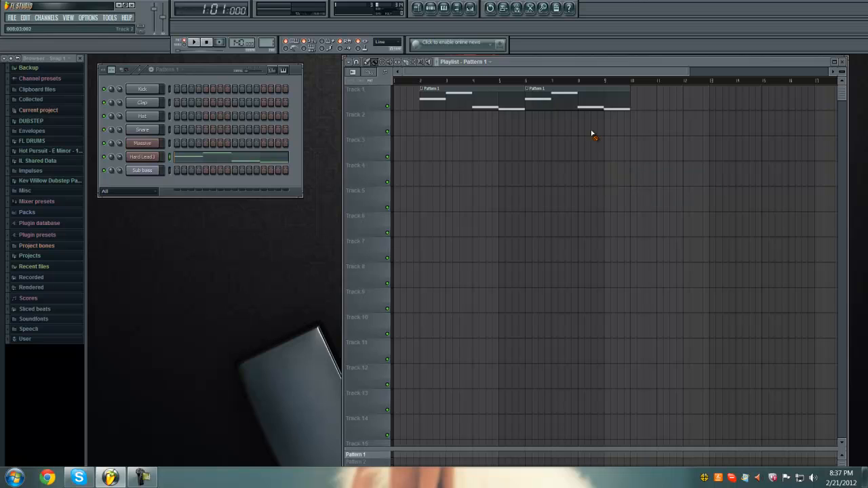
right_click(571, 104)
right_click(488, 98)
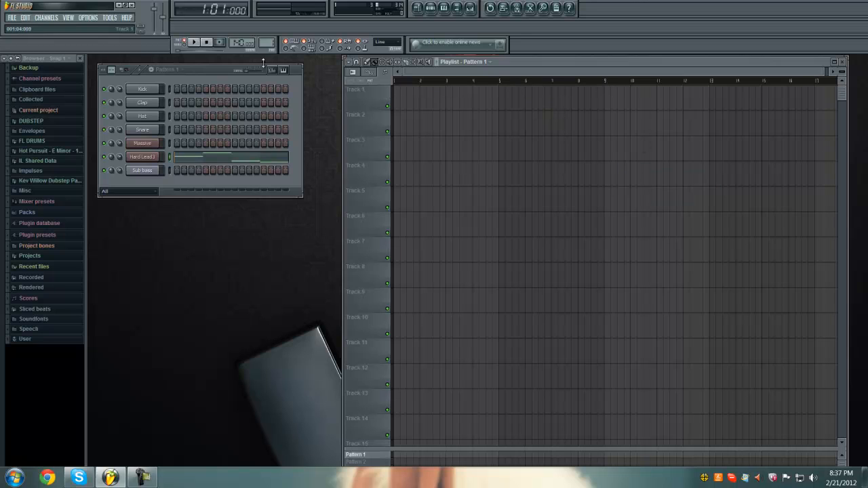
- Switch playback from pattern mode to song mode
left_click(184, 46)
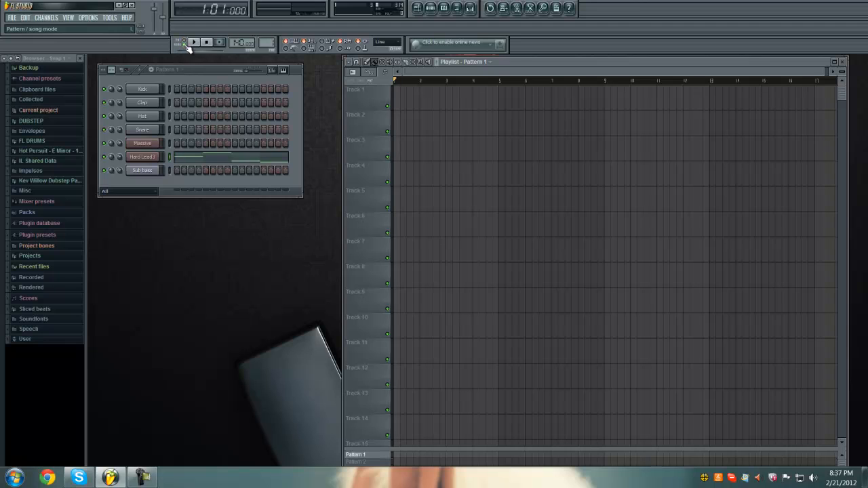
- Paint trial Pattern 1 clips on Track 2 and Track 6 of the playlist and delete them
left_click_drag(489, 117, 617, 128)
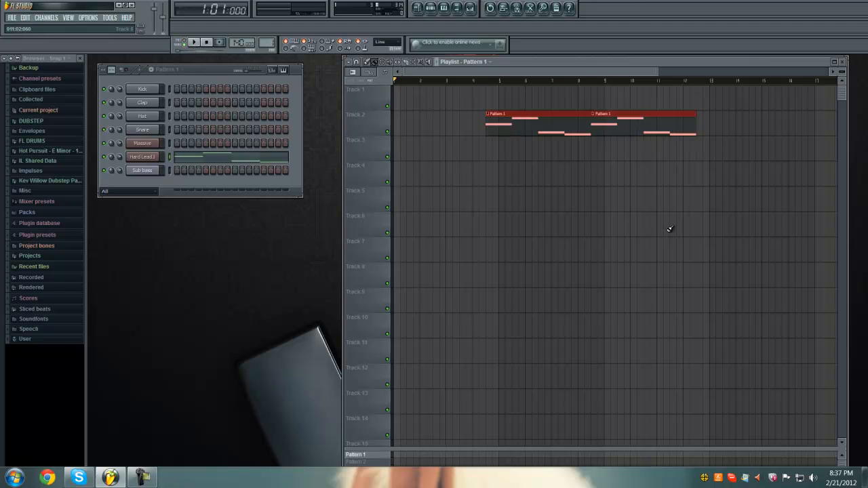
left_click(669, 228)
right_click(709, 227)
right_click(533, 120)
right_click(622, 126)
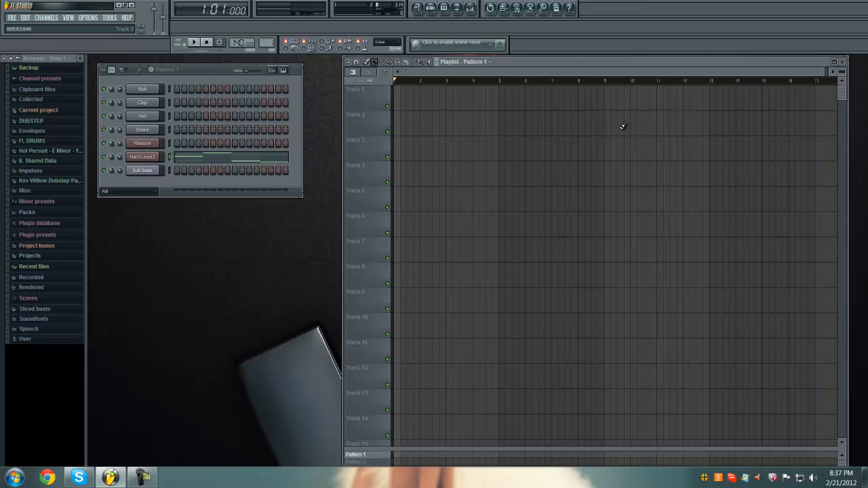
- Place two back-to-back Pattern 1 clips on Track 1 of the playlist, starting at bars 1 and 5
left_click(400, 94)
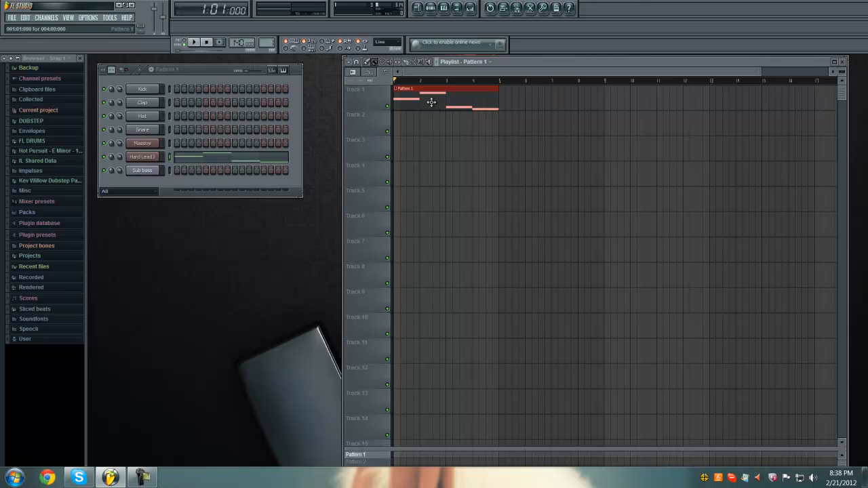
left_click(506, 100)
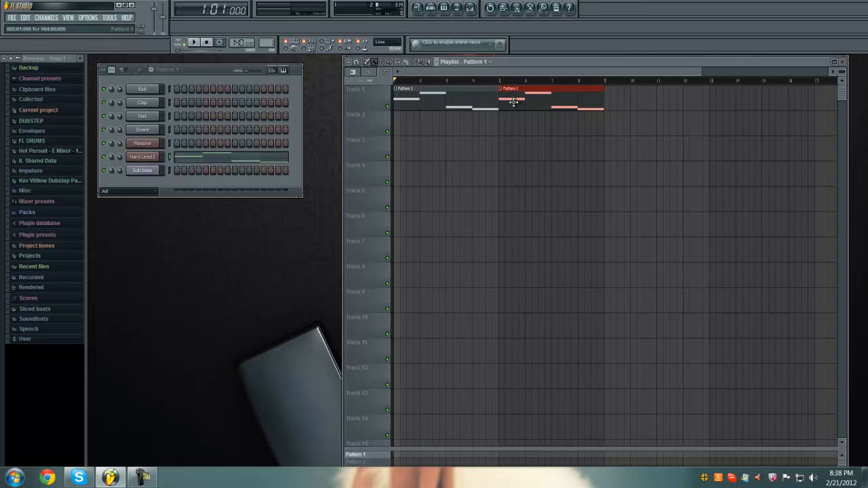
- Enlarge the pattern block area below the playlist tracks so that the rows from Pattern 1 down are accessible
left_click_drag(703, 68, 829, 68)
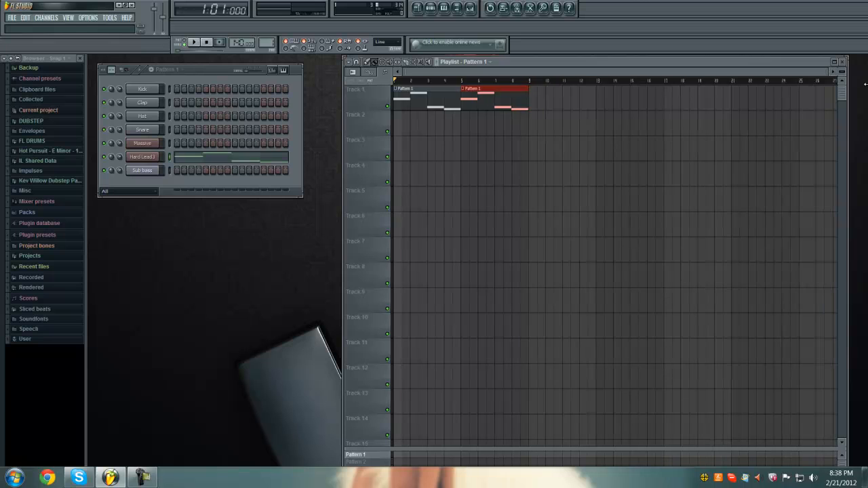
left_click_drag(514, 95, 354, 75)
key("ctrl+b")
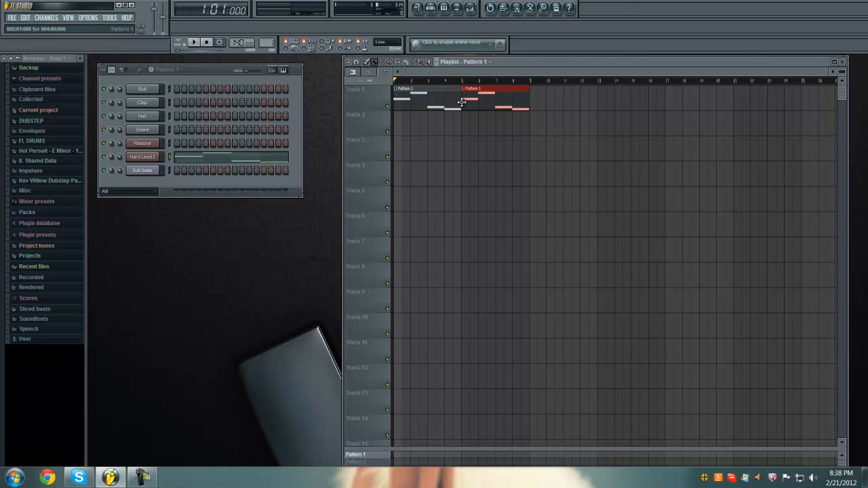
mouse_move(507, 91)
left_mouse_down()
mouse_move(511, 97)
mouse_move(504, 97)
left_mouse_up()
left_click(430, 434)
right_click(448, 419)
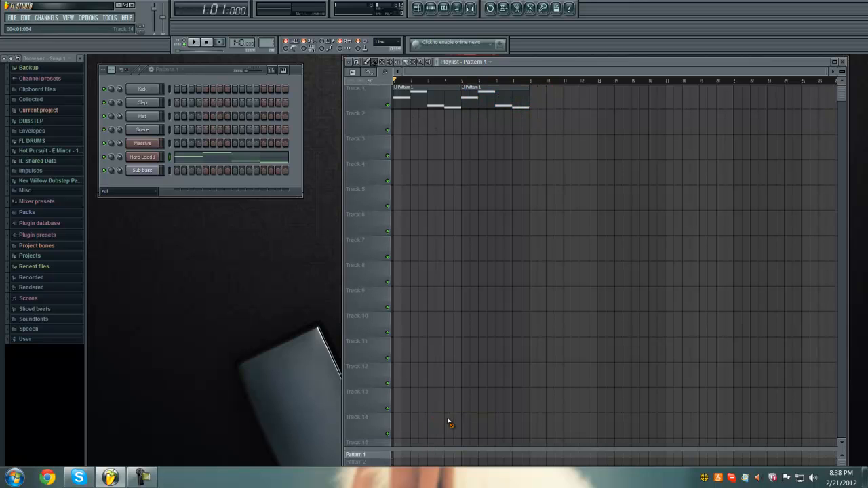
left_click_drag(441, 452, 445, 302)
mouse_move(377, 310)
left_mouse_down()
mouse_move(372, 415)
mouse_move(370, 313)
left_mouse_up()
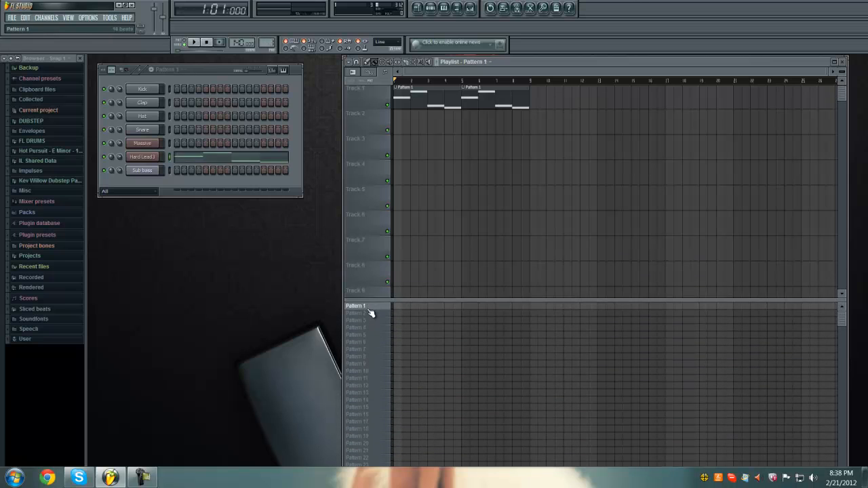
- Switch the legacy pattern blocks option off and back on in the general settings
left_click(67, 19)
mouse_move(84, 19)
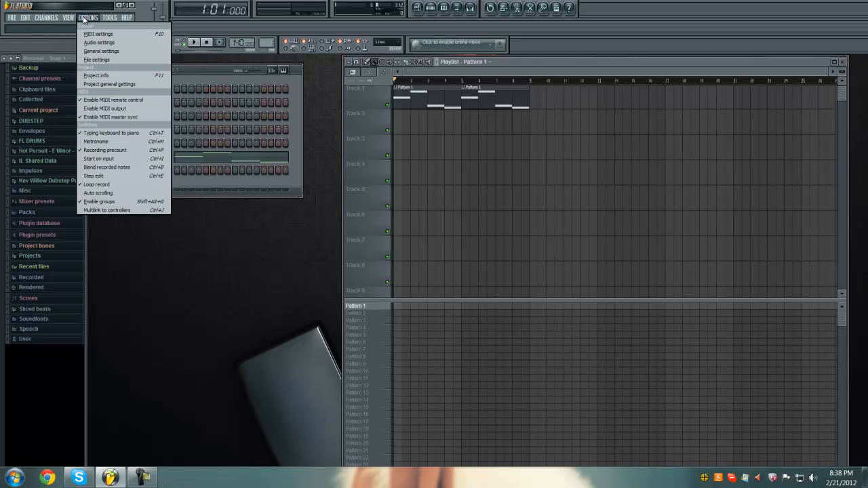
left_click(97, 60)
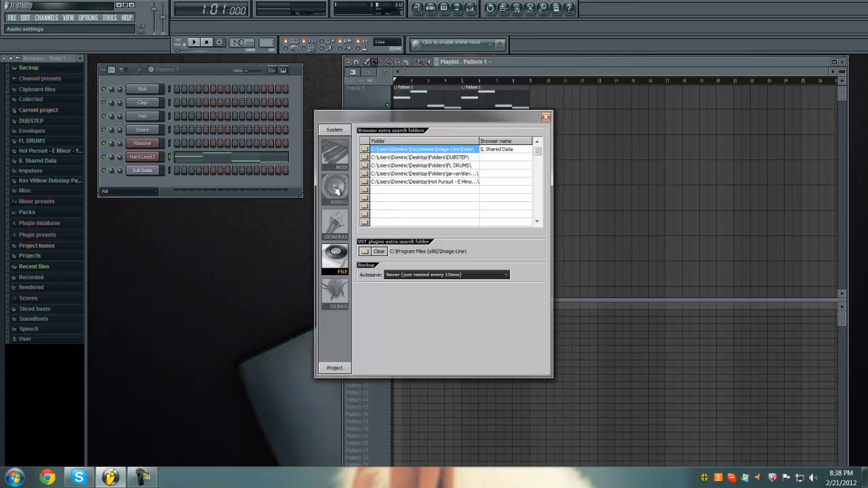
left_click(345, 239)
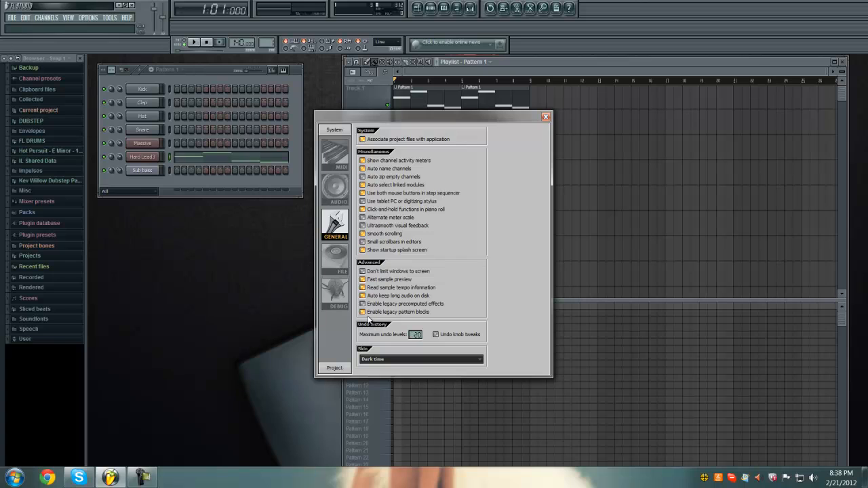
left_click(408, 313)
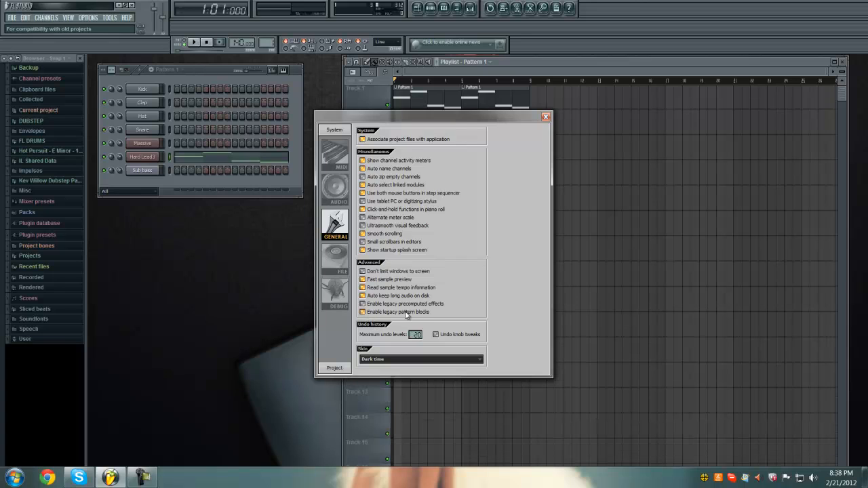
left_click(407, 315)
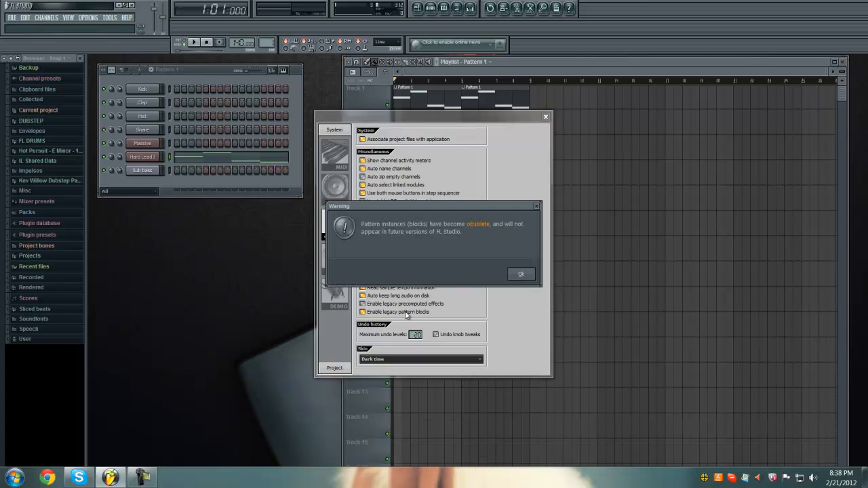
left_click(513, 272)
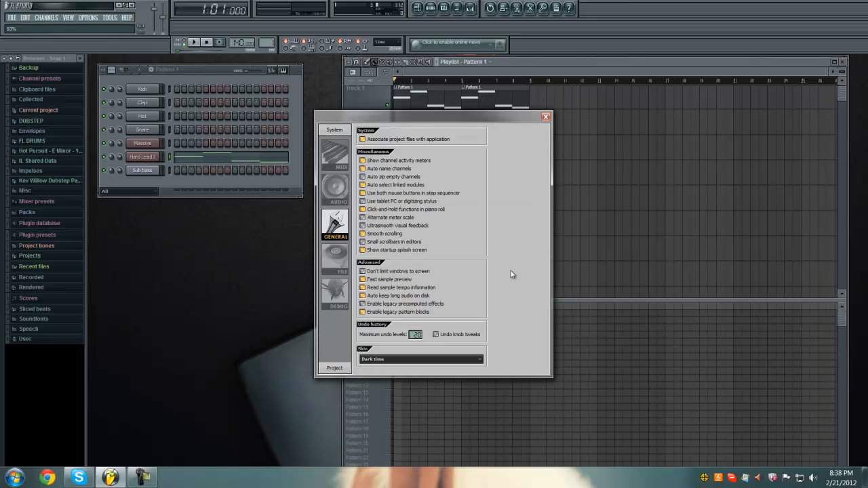
left_click(545, 116)
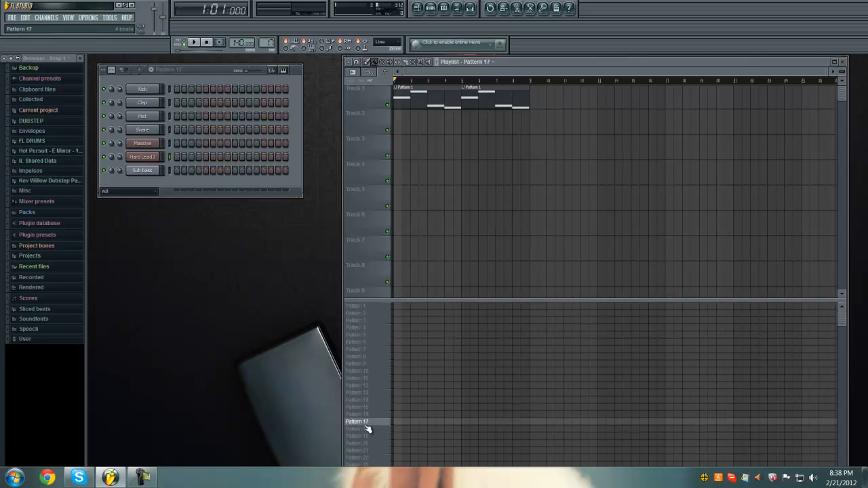
- Paint trial blocks on the Pattern 3 and Pattern 8 rows of the pattern block area and erase them
left_click(368, 334)
mouse_move(370, 308)
left_mouse_down()
mouse_move(365, 450)
mouse_move(361, 312)
left_mouse_up()
left_click_drag(450, 320, 476, 321)
left_click_drag(520, 356, 619, 357)
right_click(625, 357)
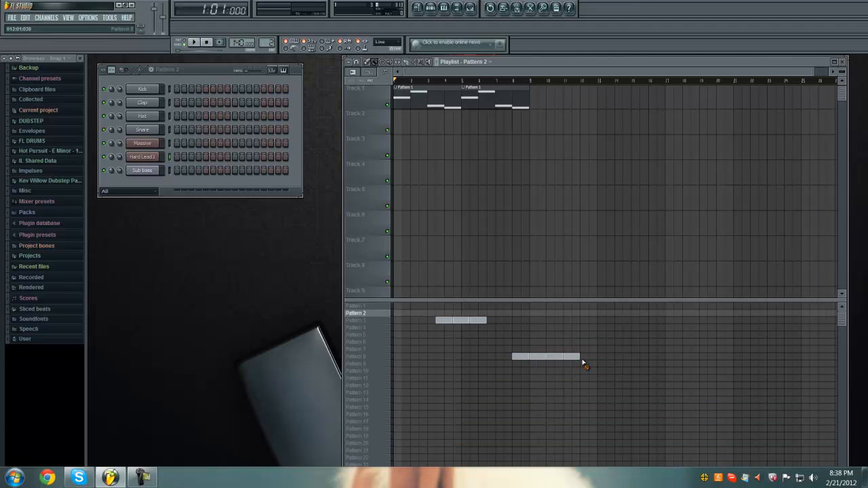
right_click(536, 357)
right_click(554, 357)
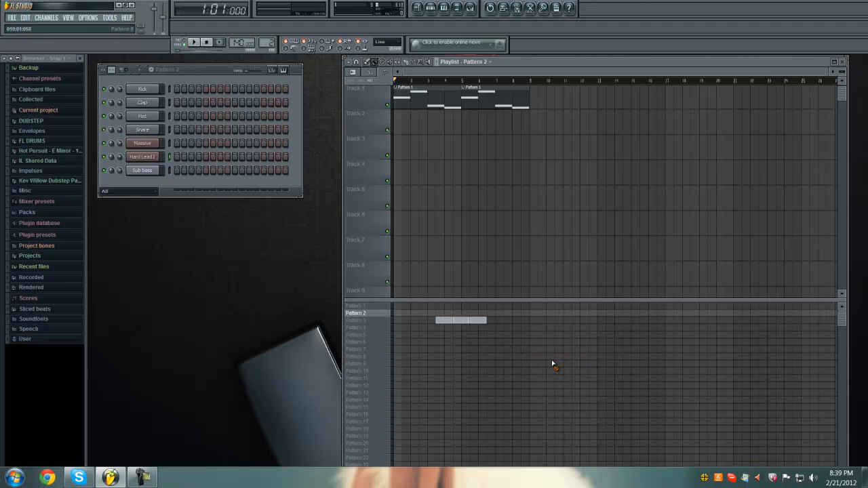
right_click(482, 321)
- Select Pattern 2 and lengthen its step sequencer grid to 16 beats
left_click_drag(384, 313, 365, 323)
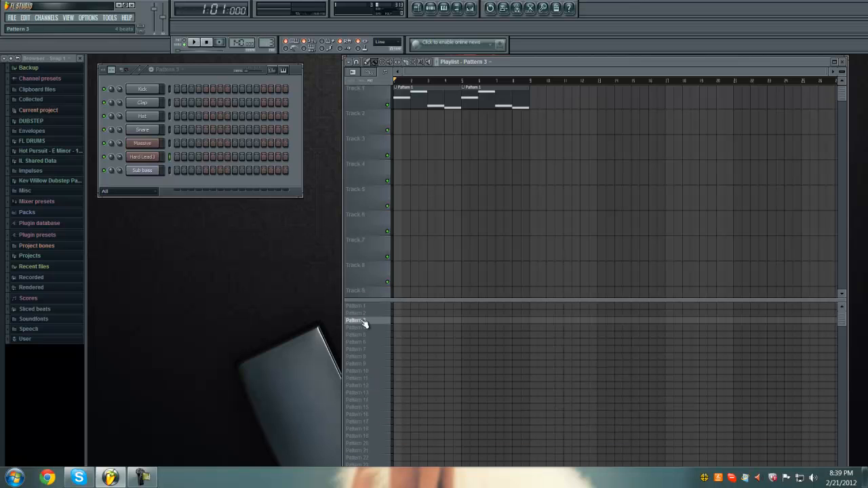
left_click(366, 313)
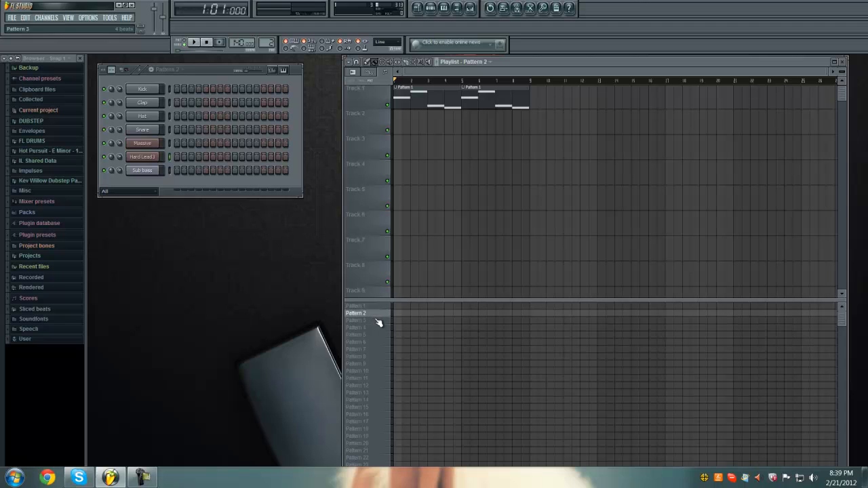
left_click(170, 70)
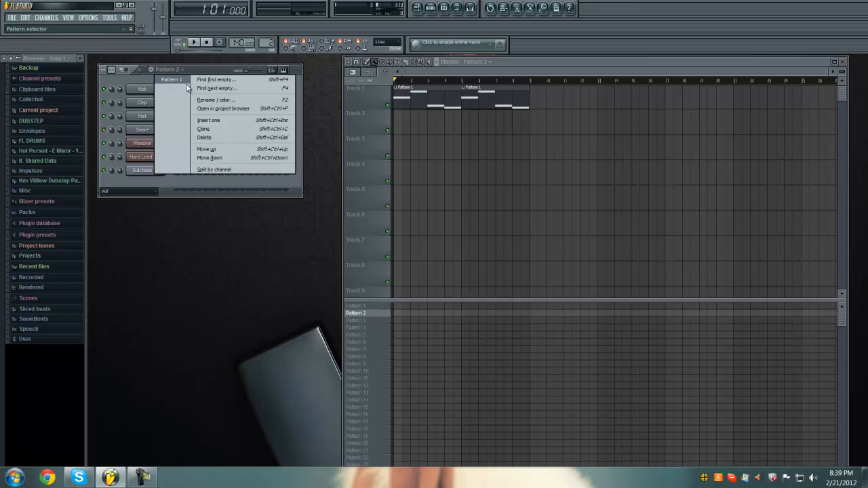
left_click(301, 233)
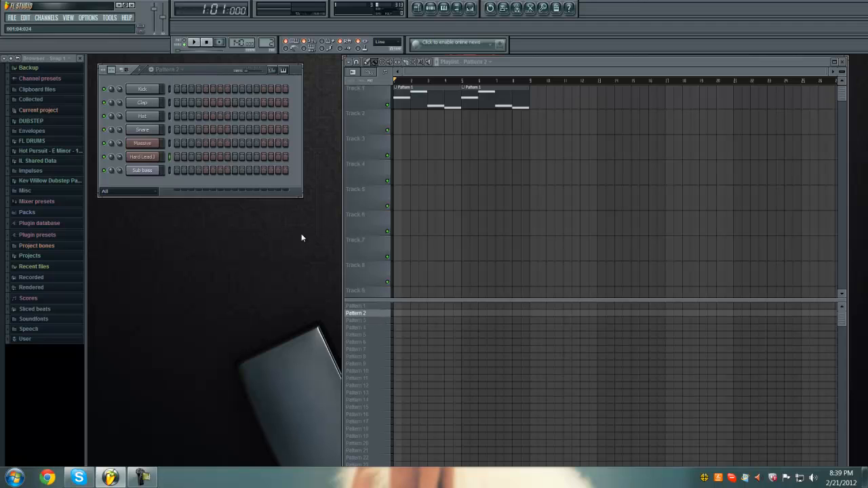
left_click(352, 315)
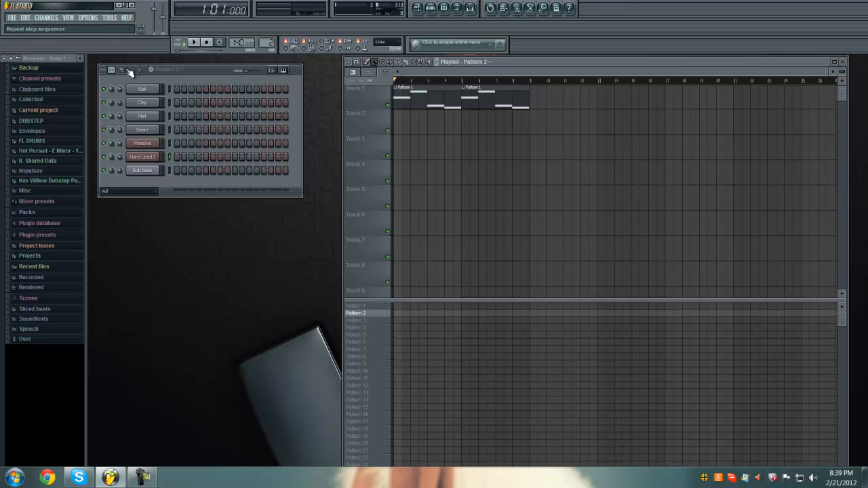
left_click_drag(193, 71, 217, 131)
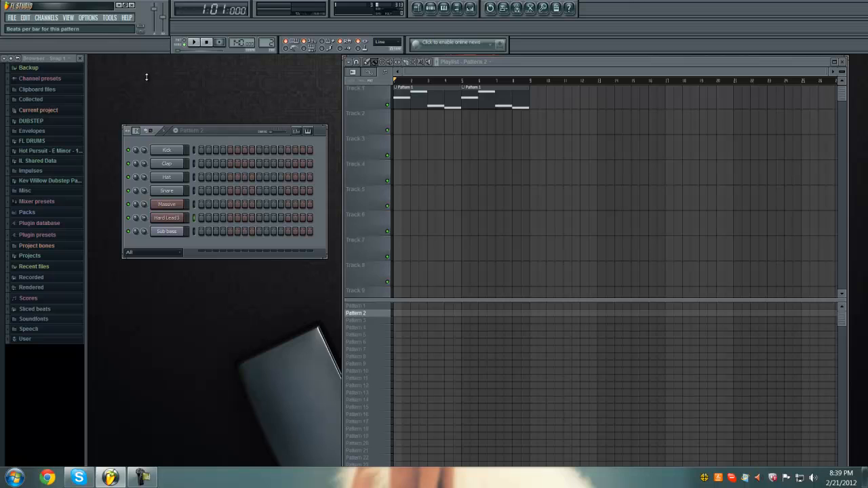
left_click_drag(150, 71, 151, 69)
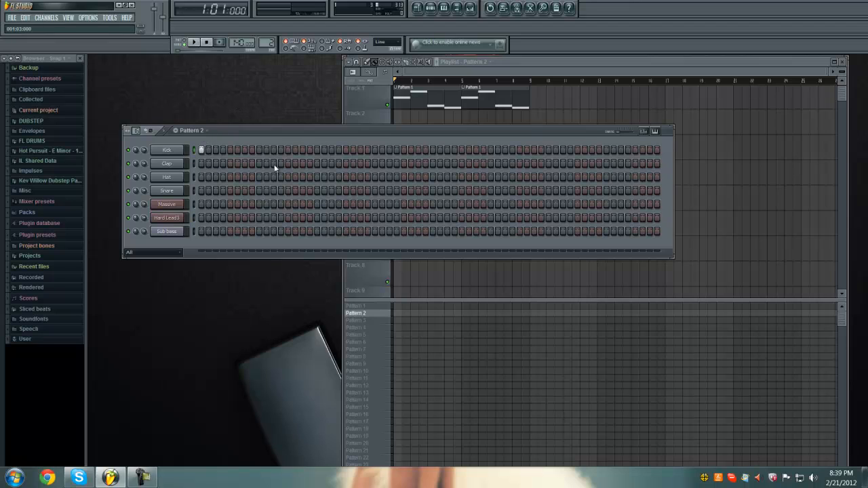
- Program Pattern 2 with kicks on steps 1, 17, 33 and 49 and claps on steps 9, 25, 41 and 57
left_click(374, 163)
left_click(548, 150)
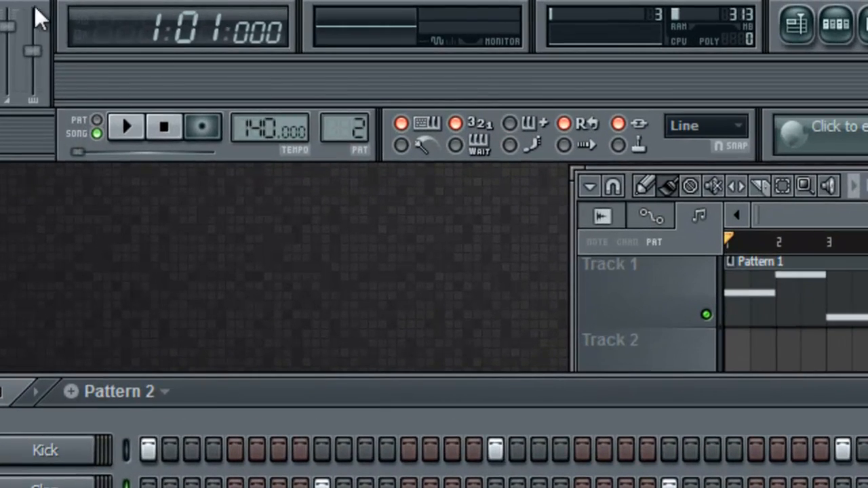
- Switch playback to pattern mode and audition the kick and clap beat of Pattern 2
left_click(97, 135)
left_click(135, 135)
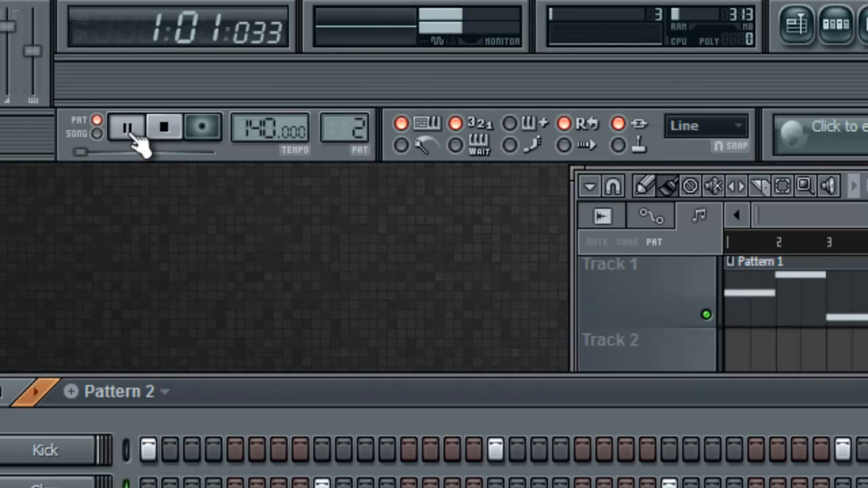
left_click(168, 139)
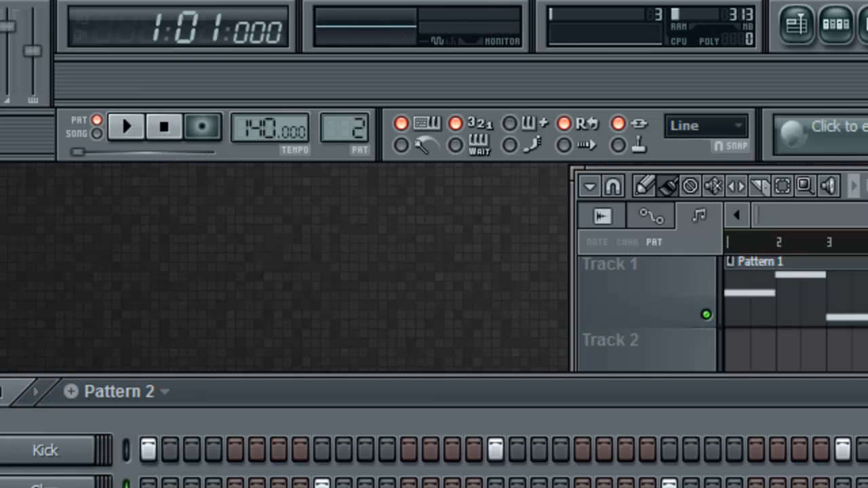
- Fill the Hat channel on every 2 steps in Pattern 2 and audition the beat
right_click(64, 470)
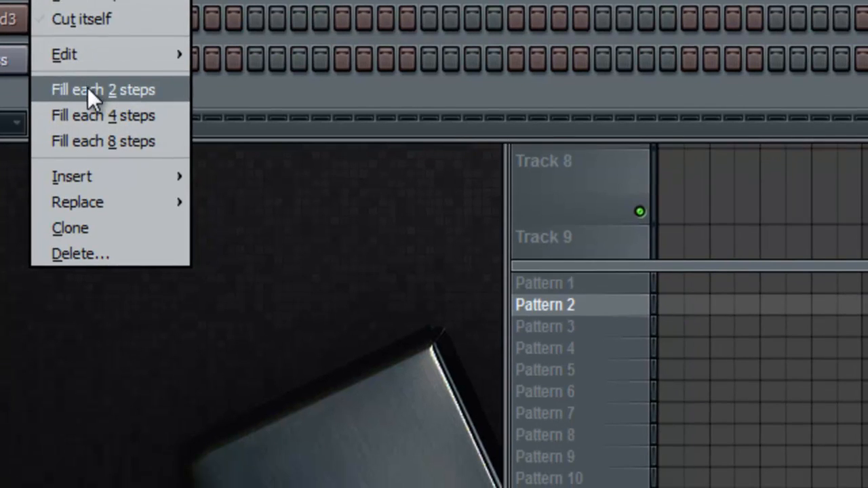
left_click(87, 88)
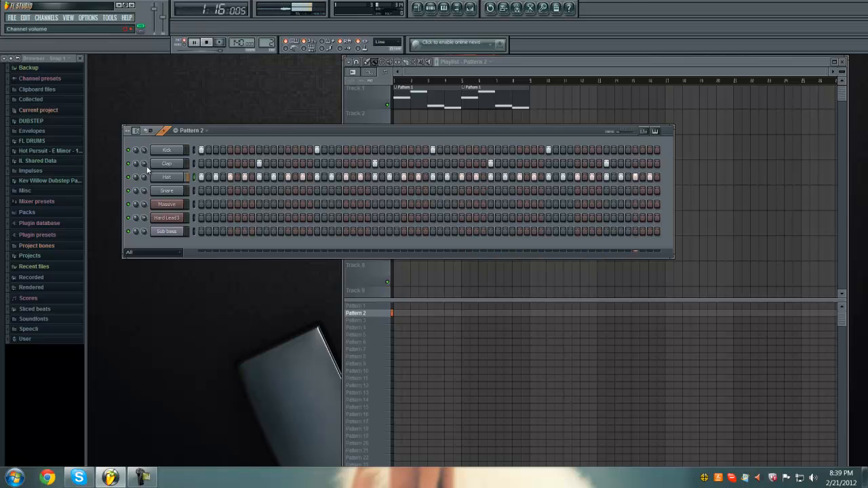
left_click(206, 44)
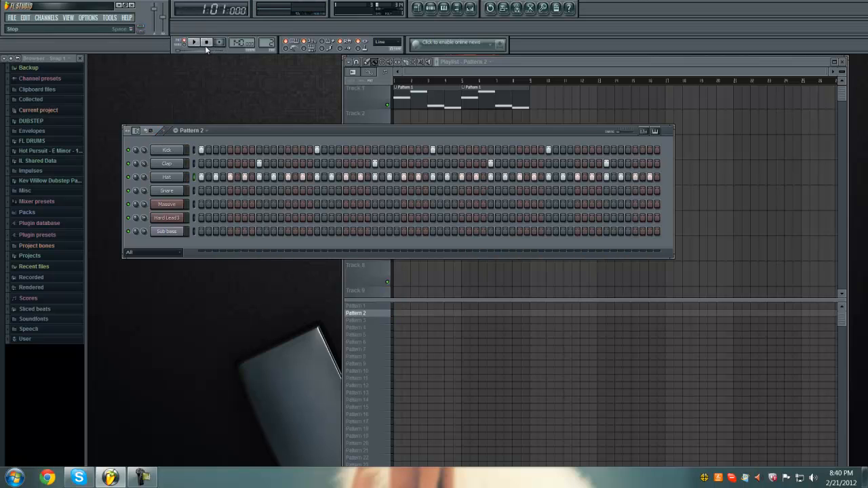
right_click(178, 180)
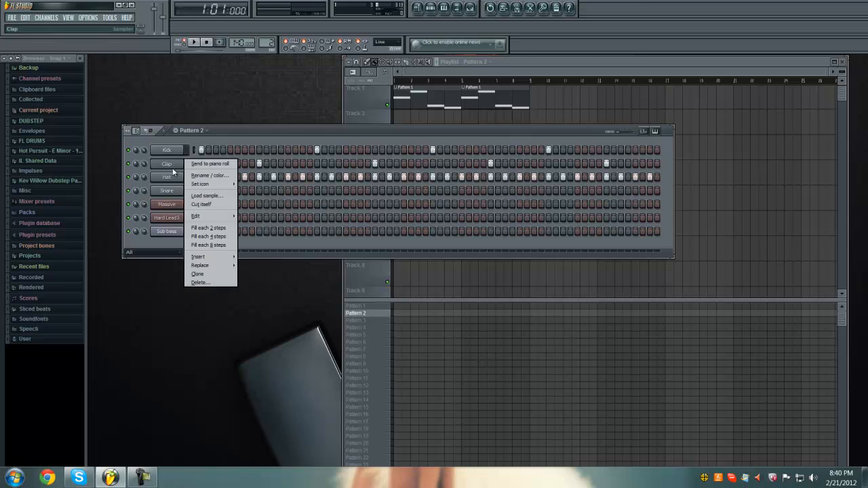
left_click(198, 282)
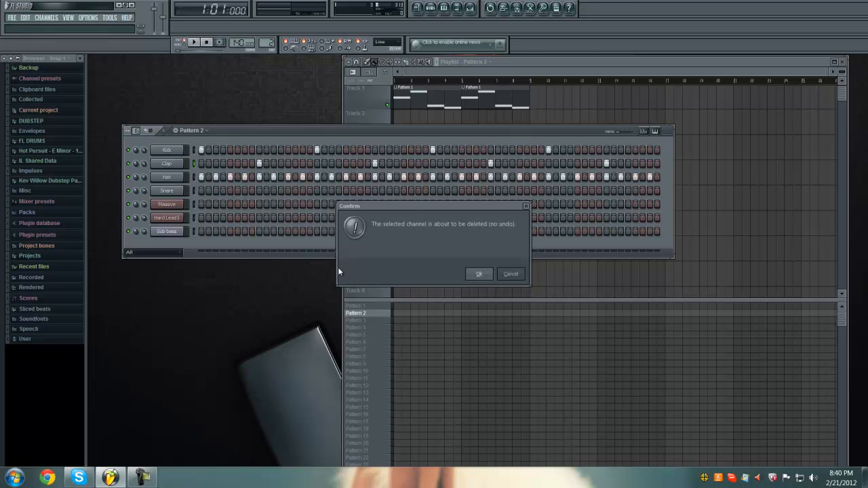
left_click(513, 277)
- Clone the Clap channel twice and program both copies with hits on steps 9, 25, 41 and 57
right_click(171, 166)
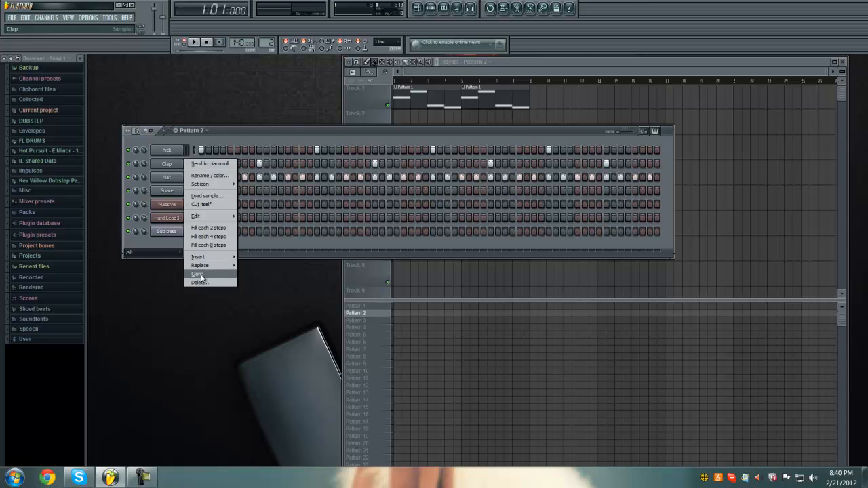
left_click(201, 274)
right_click(173, 178)
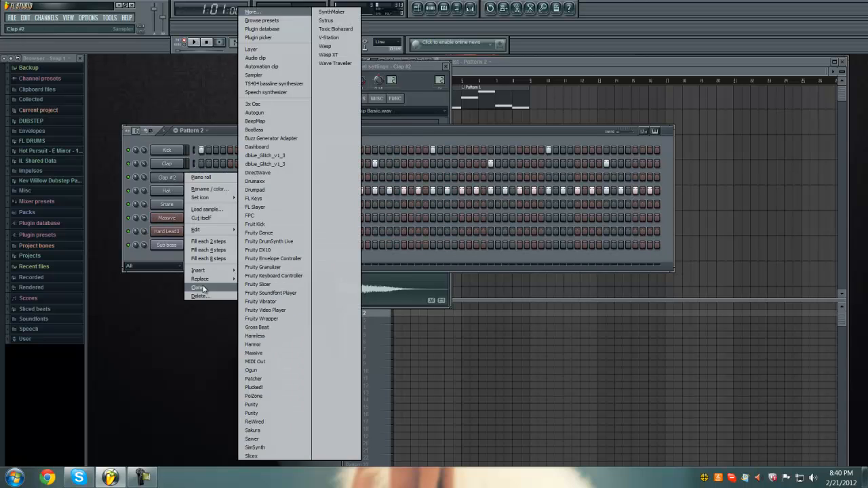
left_click(197, 287)
left_click(259, 191)
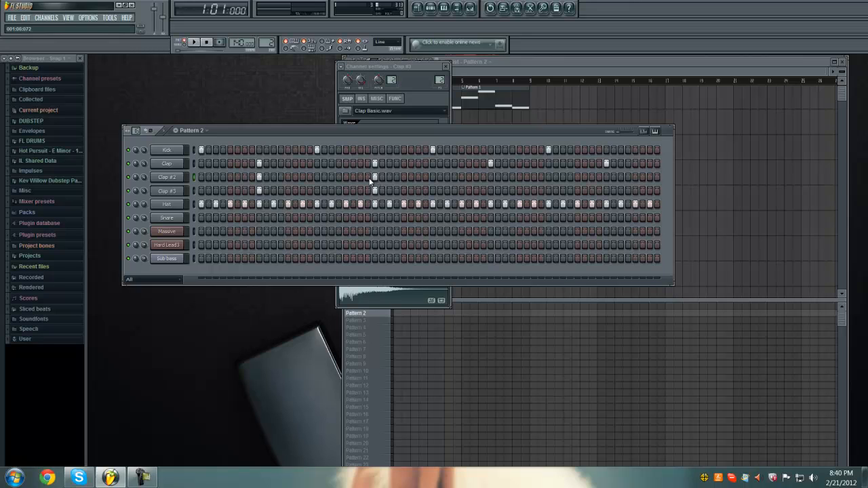
left_click(606, 190)
- Play back Pattern 2 with the layered claps and close the Clap #3 channel settings
left_click(197, 42)
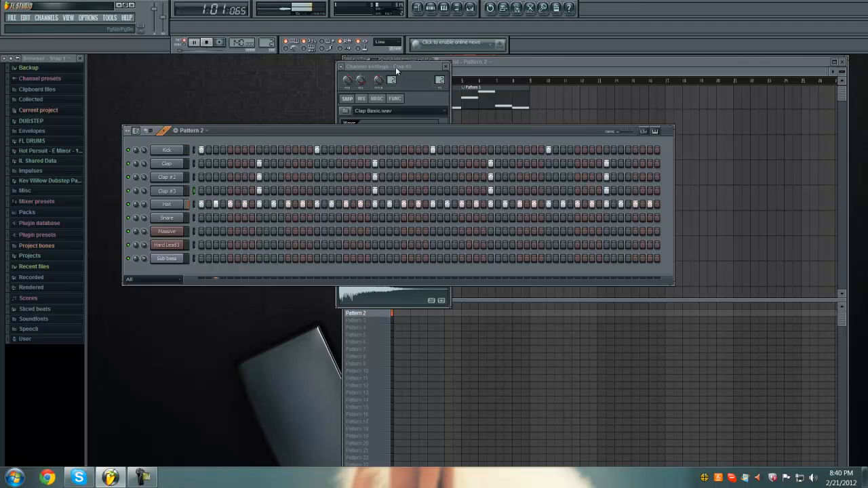
left_click(445, 67)
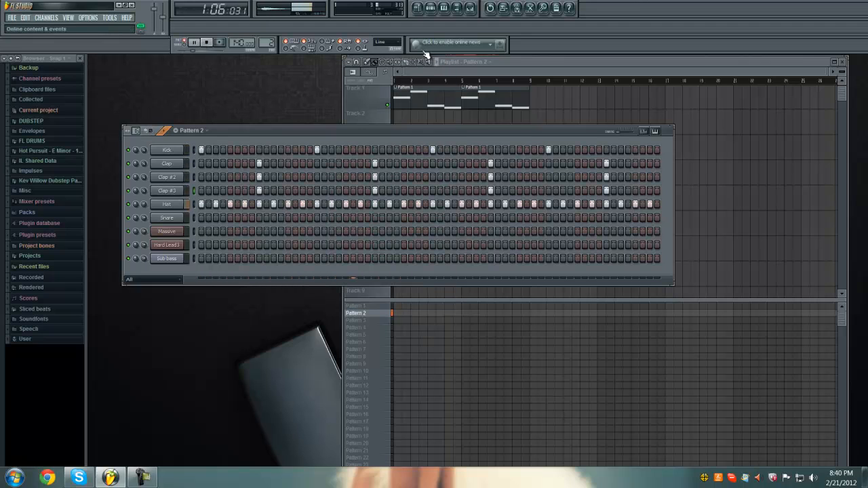
left_click(206, 42)
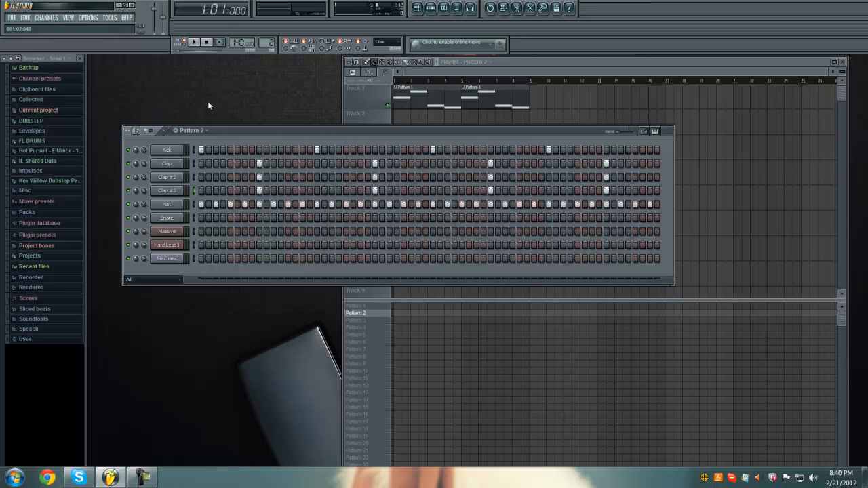
right_click(381, 315)
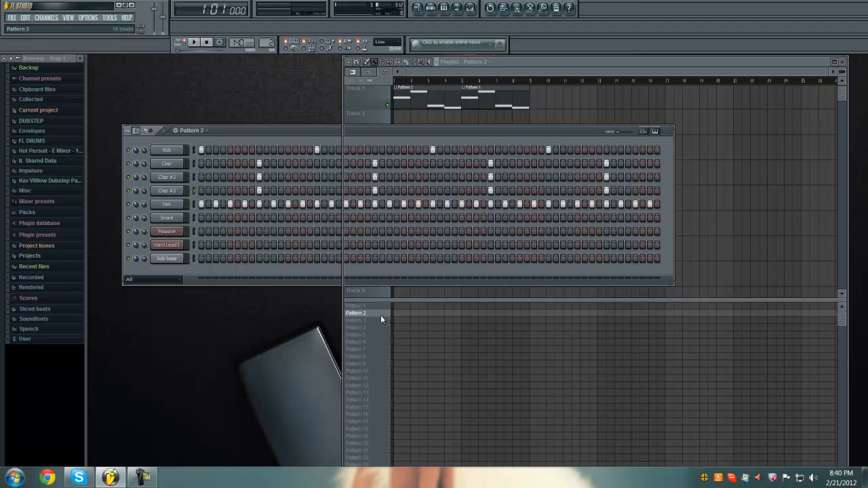
right_click(372, 313)
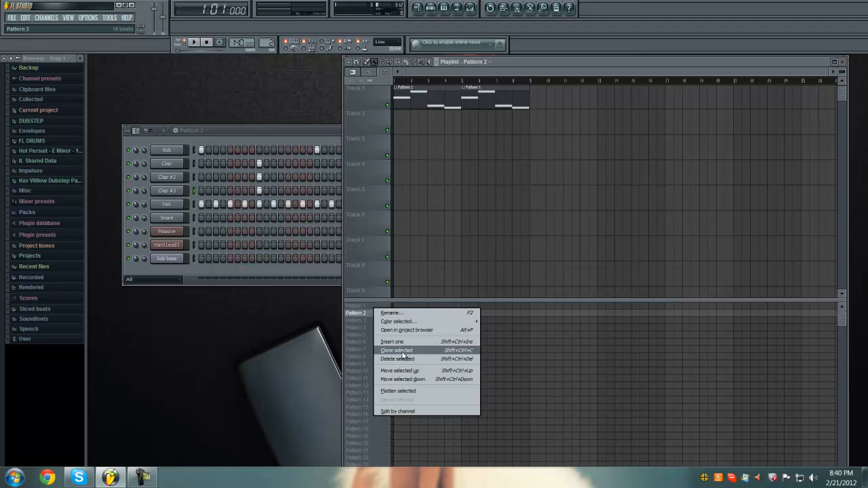
left_click(353, 319)
left_click(243, 138)
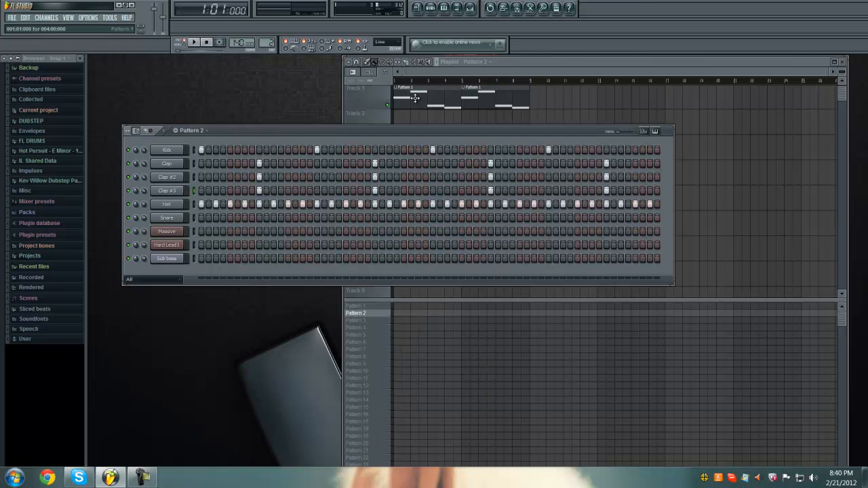
- Place two Pattern 2 clips back to back on Track 2 of the playlist, starting at bars 1 and 5
left_click(415, 70)
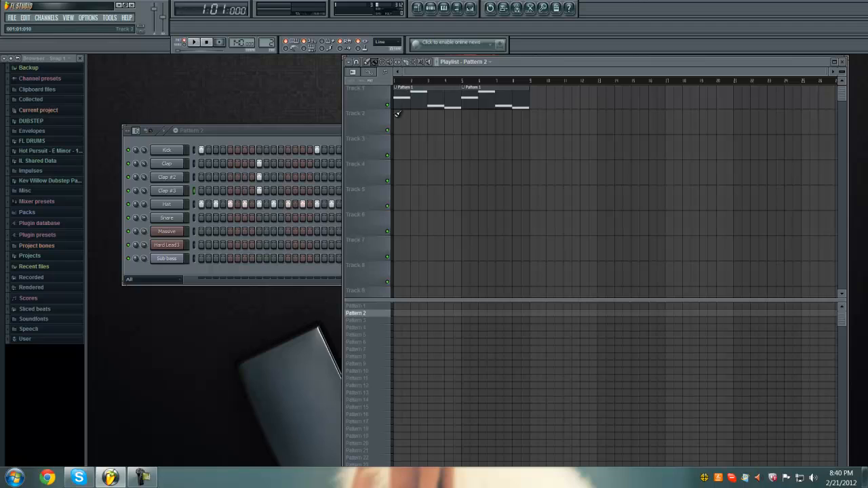
left_click(396, 115)
left_click(473, 121)
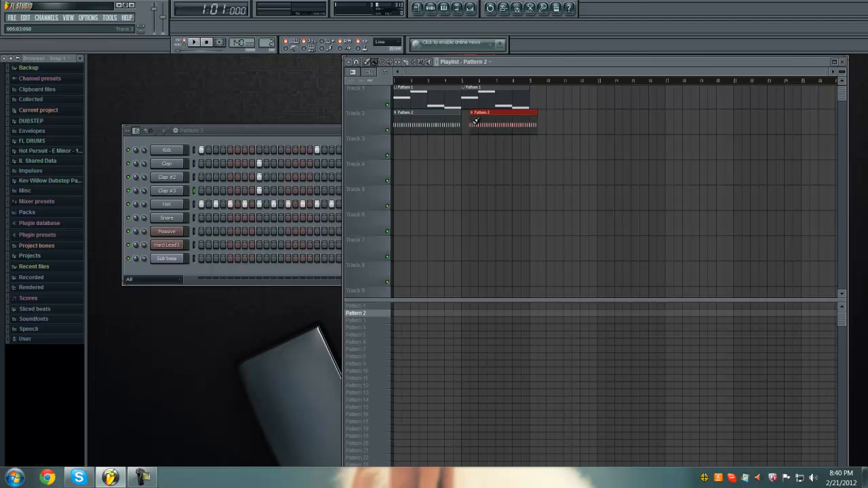
left_click_drag(481, 124, 473, 124)
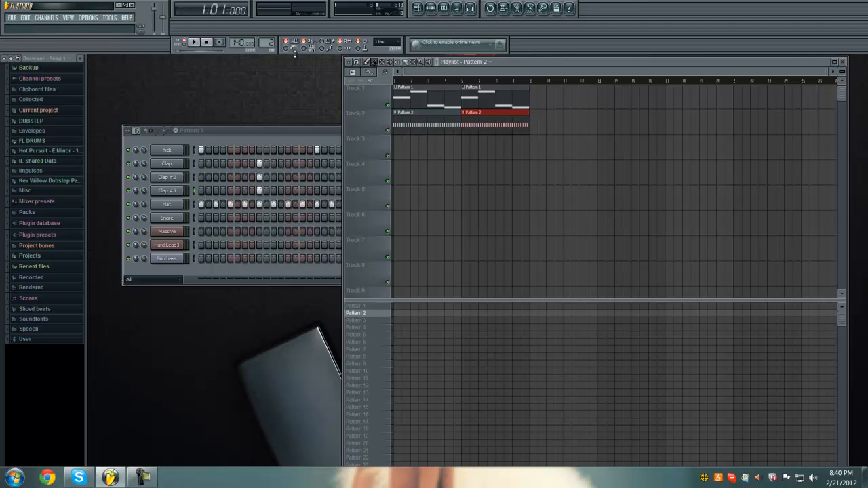
- Switch playback to song mode and listen to the arrangement of Pattern 1 with the Pattern 2 drums, then stop it
left_click(193, 42)
left_click(140, 478)
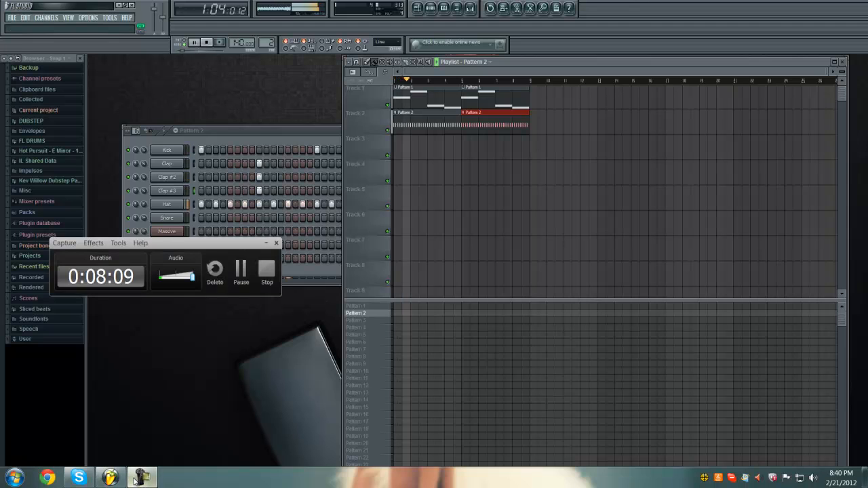
left_click(140, 478)
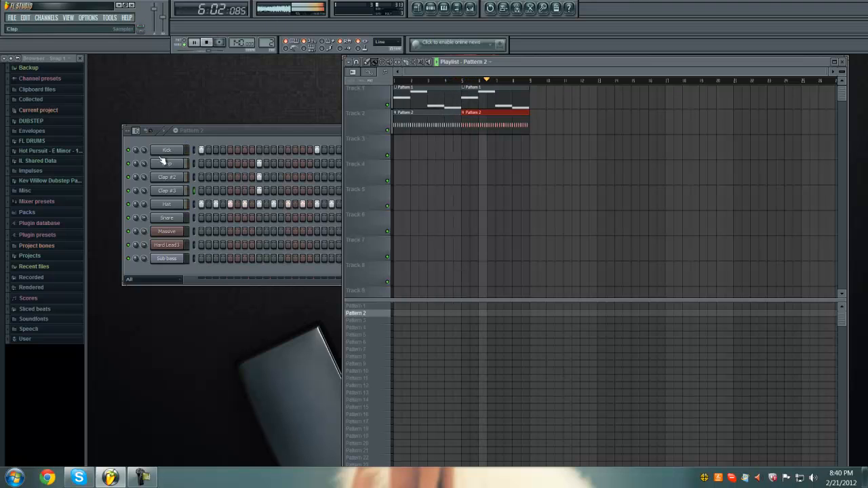
left_click(143, 205)
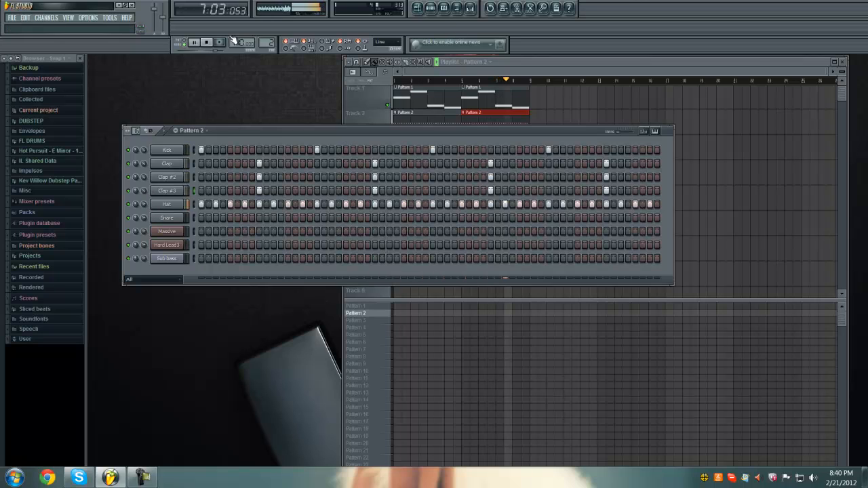
left_click(207, 42)
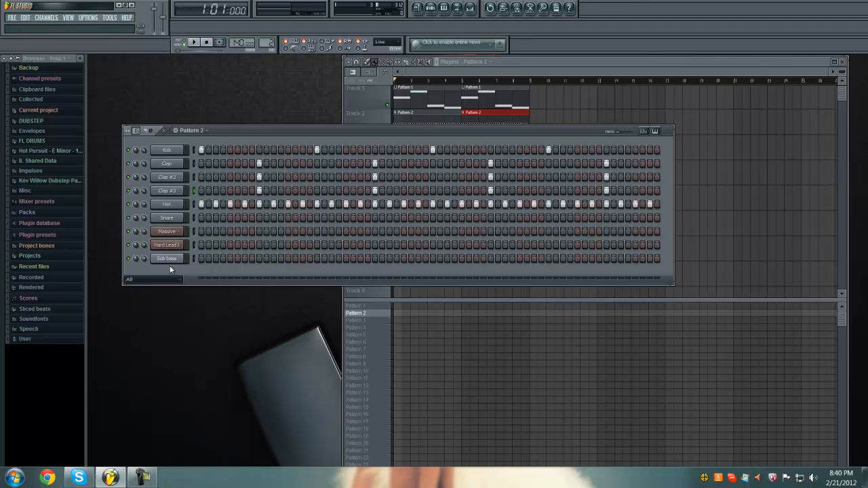
- Add a new empty pattern after Pattern 2 without giving it a custom name
left_click(191, 131)
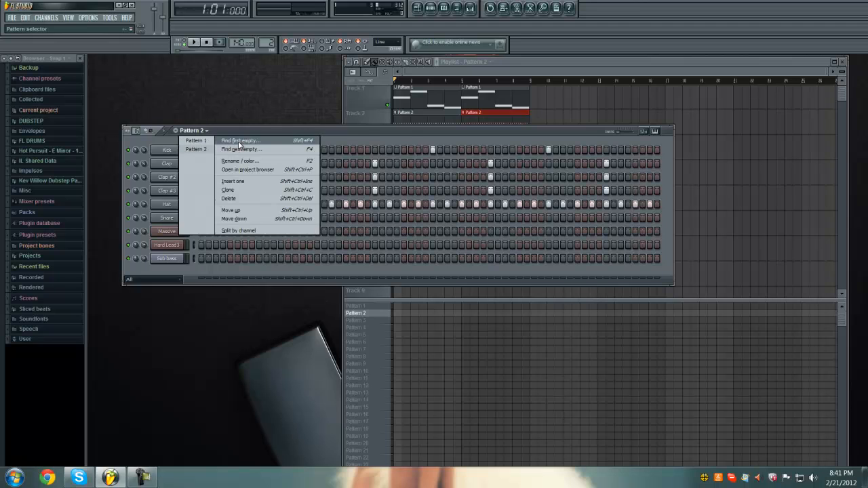
left_click(238, 141)
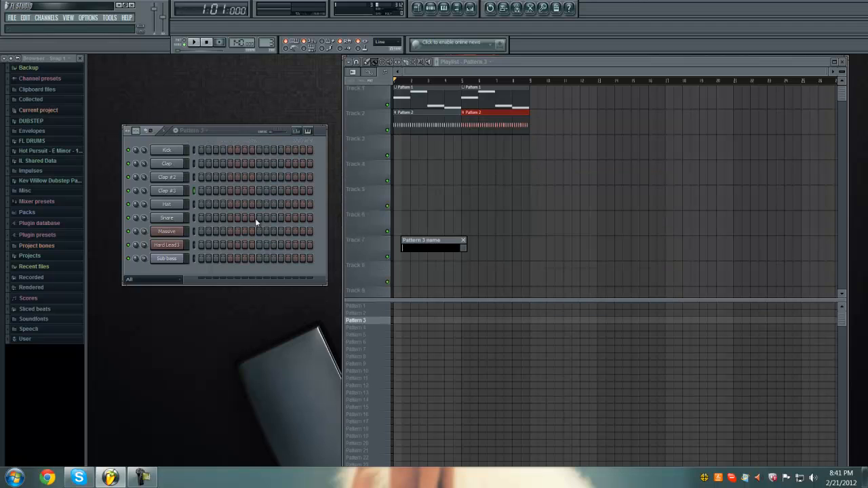
left_click(464, 241)
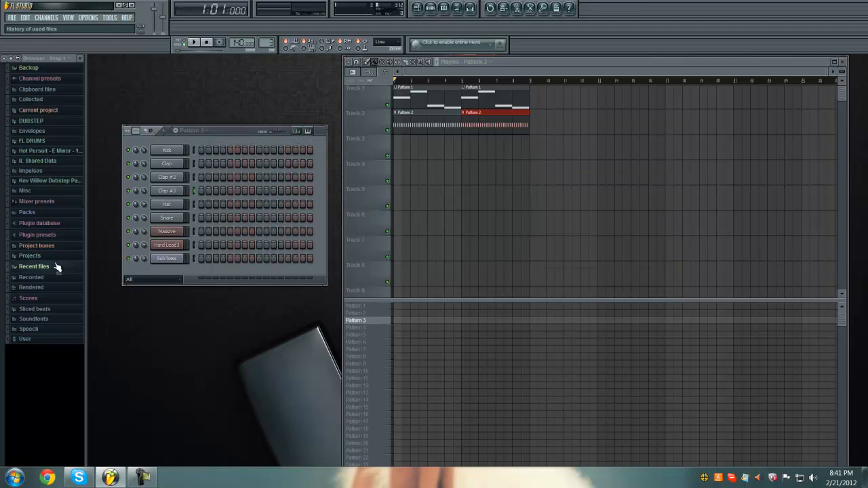
- Try to copy all Hard Lead3 notes from Pattern 1 into the Sub bass piano roll of Pattern 3
left_click(371, 308)
right_click(192, 244)
left_click(207, 248)
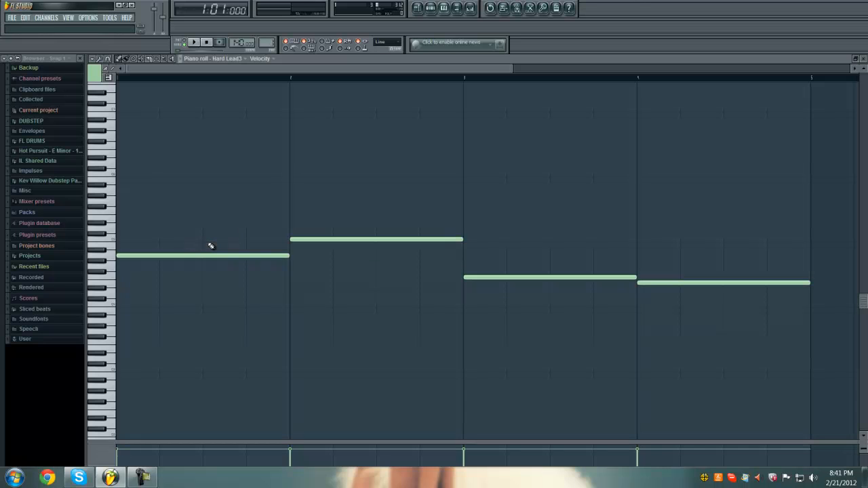
key("ctrl+a")
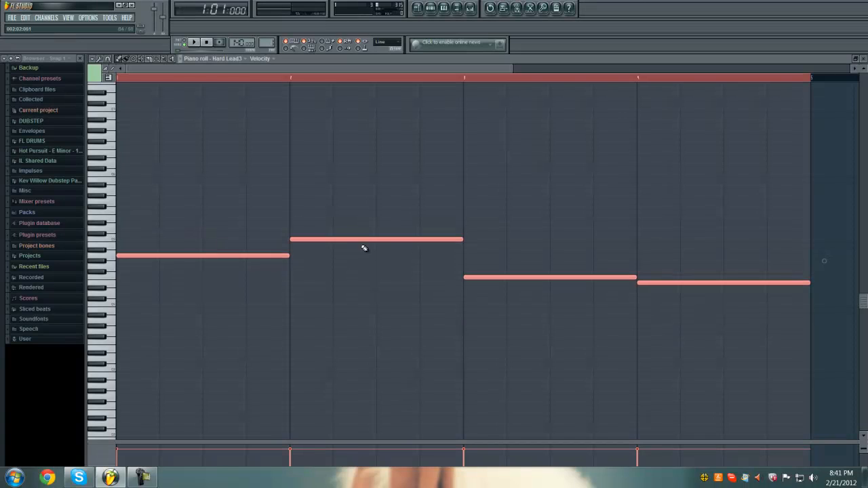
left_click(863, 61)
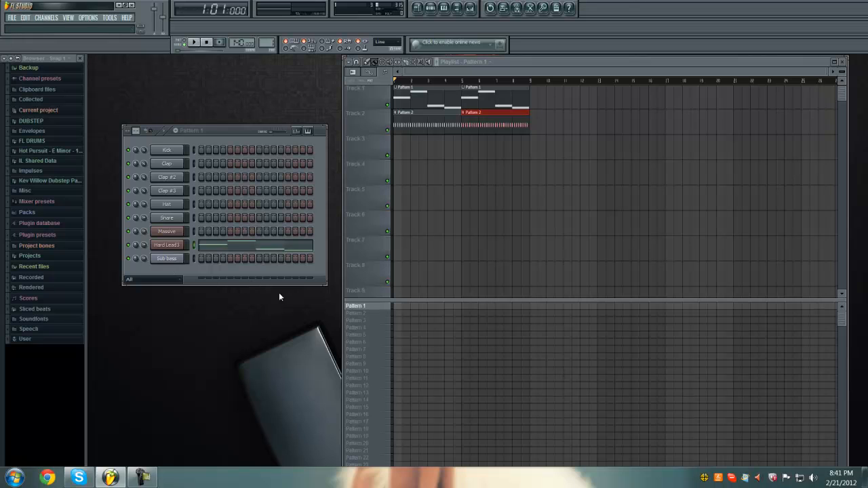
left_click(356, 323)
right_click(187, 258)
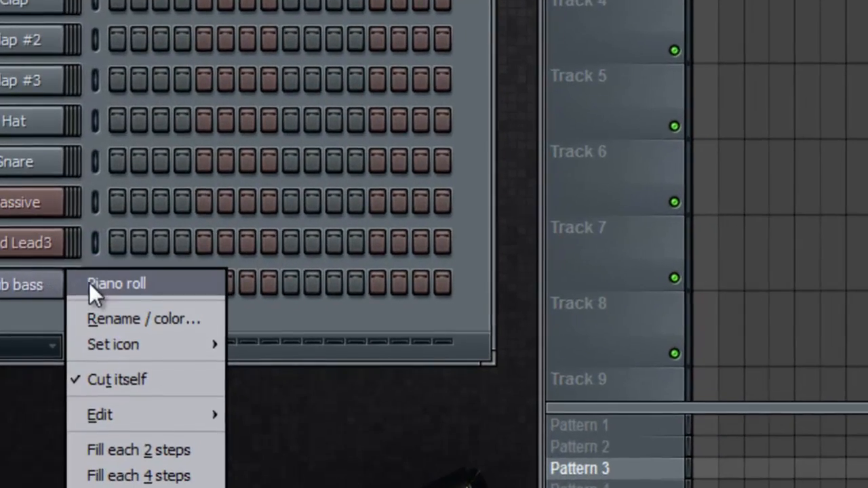
left_click(194, 261)
key("Escape")
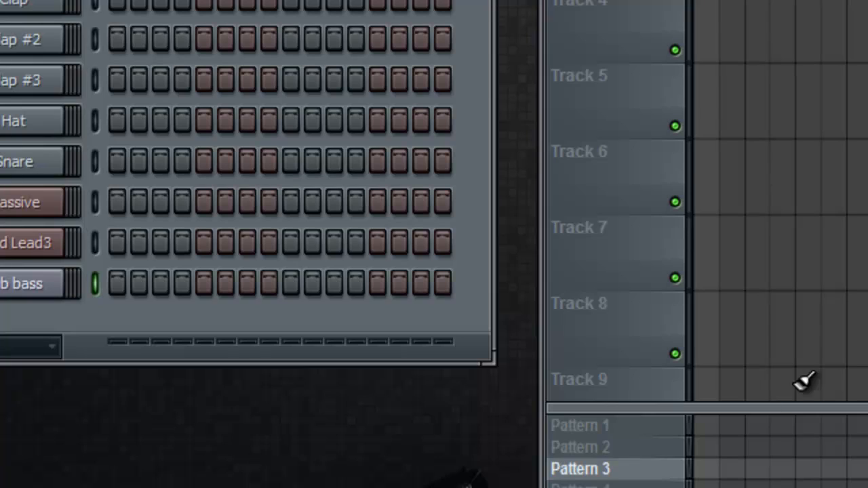
- Copy the full Hard Lead3 melody of Pattern 1 and paste it into Pattern 3's Sub bass piano roll
left_click(608, 427)
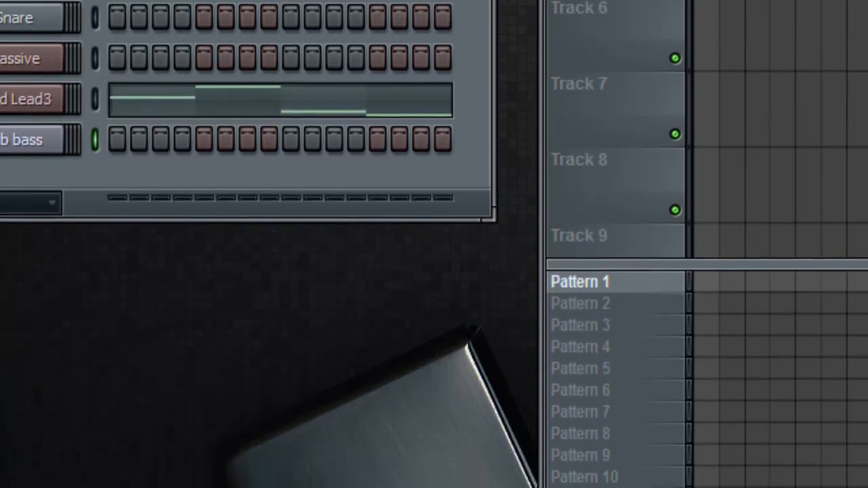
right_click(46, 1)
left_click(75, 2)
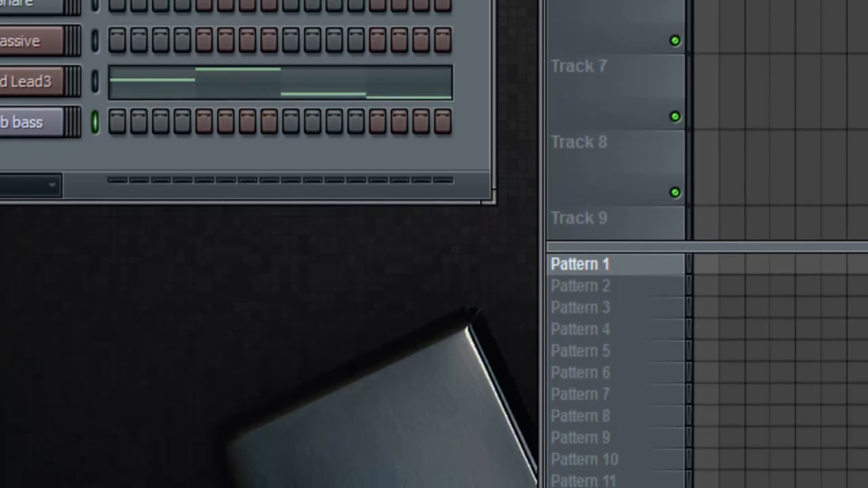
right_click(30, 81)
left_click(78, 85)
left_click(662, 310)
right_click(69, 114)
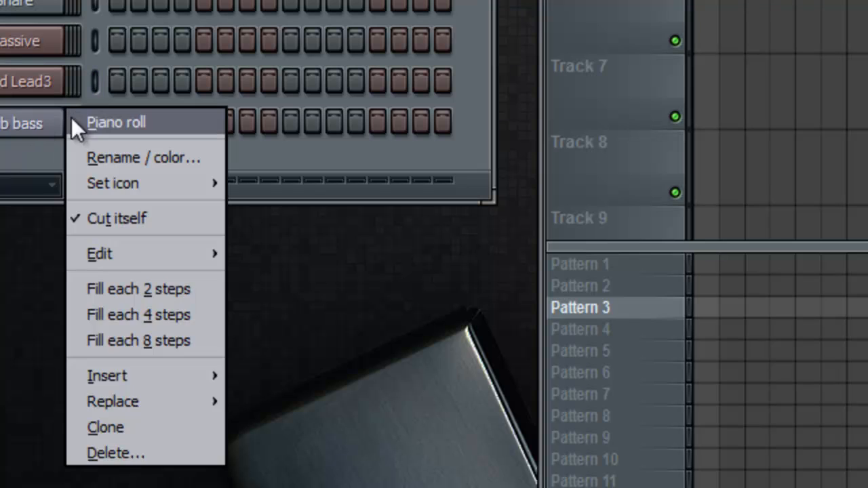
left_click(88, 122)
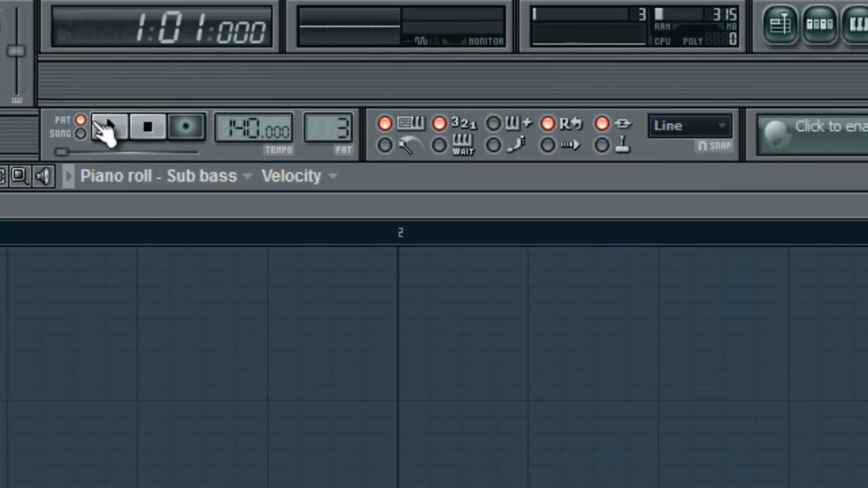
- Audition the Sub bass notes in Pattern 3, move them all up three semitones, and close the piano roll
left_click(106, 129)
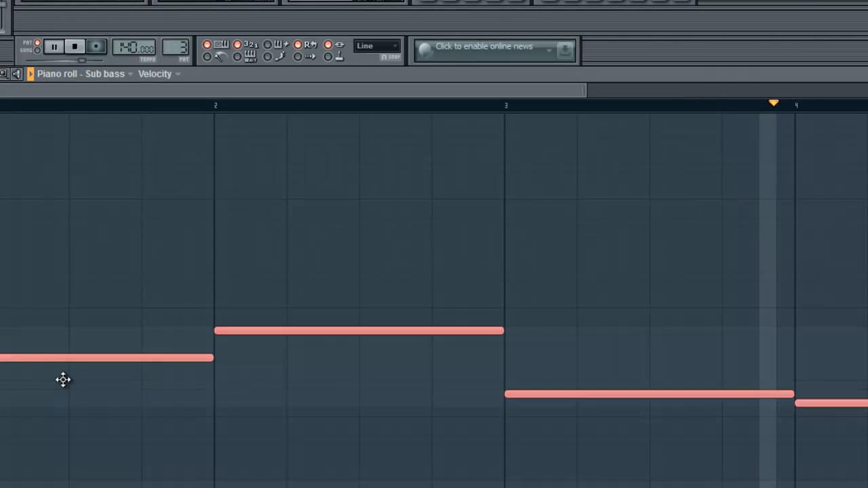
left_click_drag(63, 380, 50, 329)
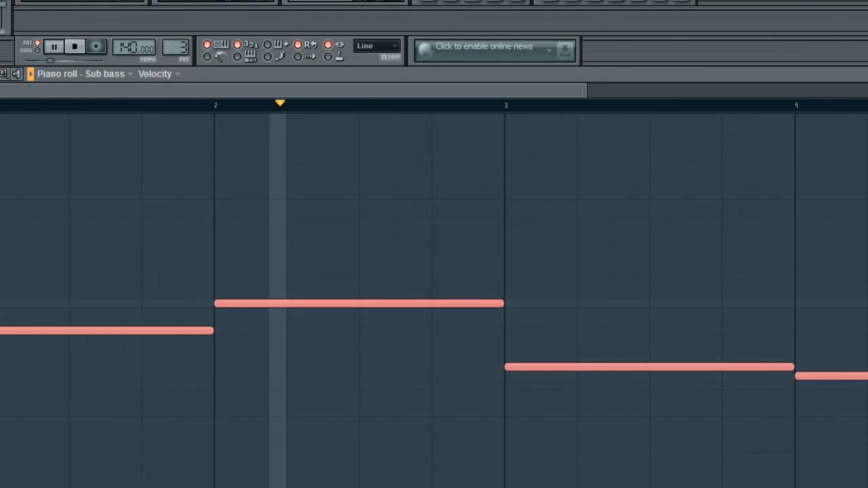
left_click(74, 46)
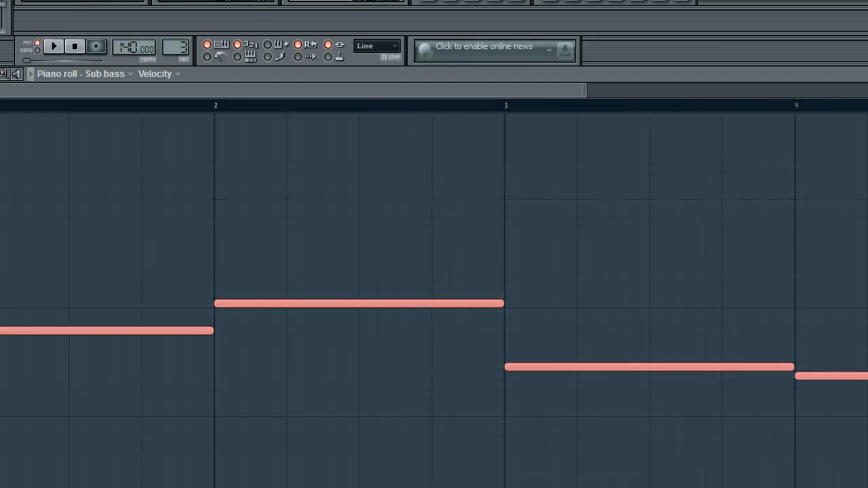
left_click(867, 74)
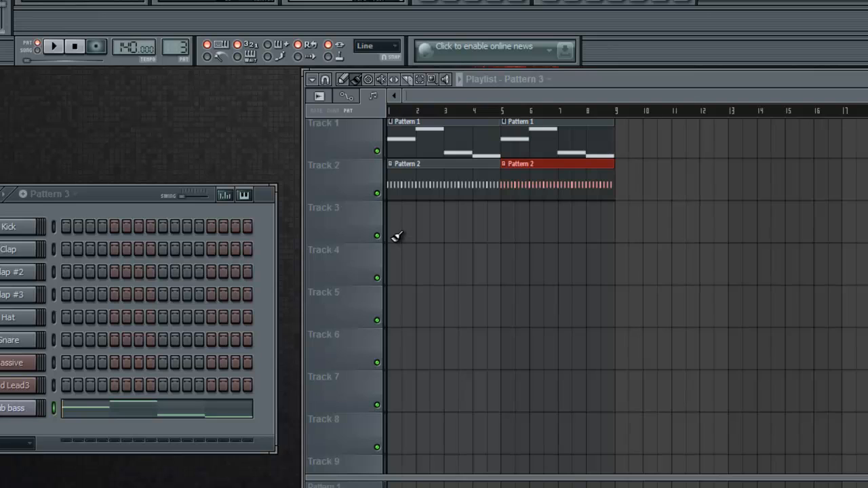
- Paint two consecutive Pattern 3 clips on Track 3 from bar 1 to bar 9 and play back the arrangement in song mode
left_click_drag(397, 235, 596, 229)
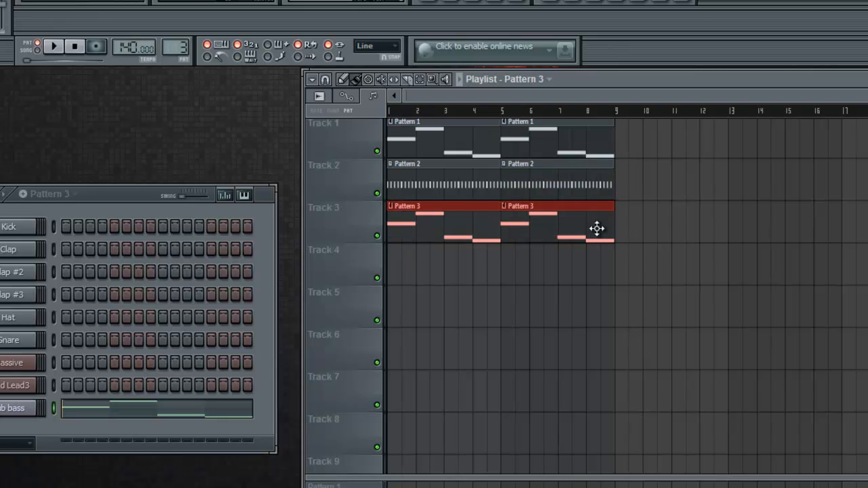
left_click(55, 49)
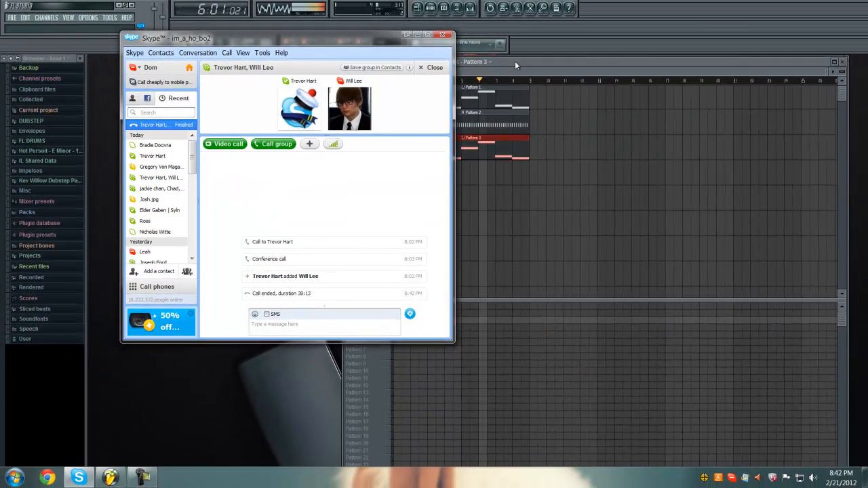
left_click(592, 85)
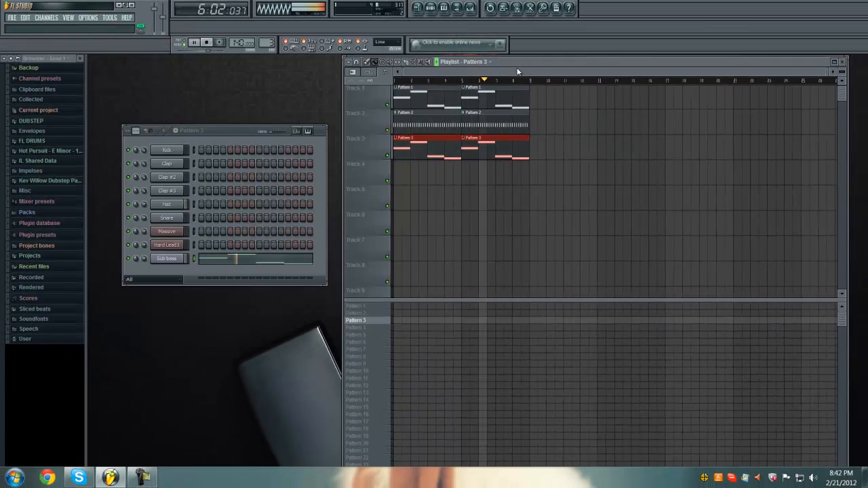
left_click(208, 42)
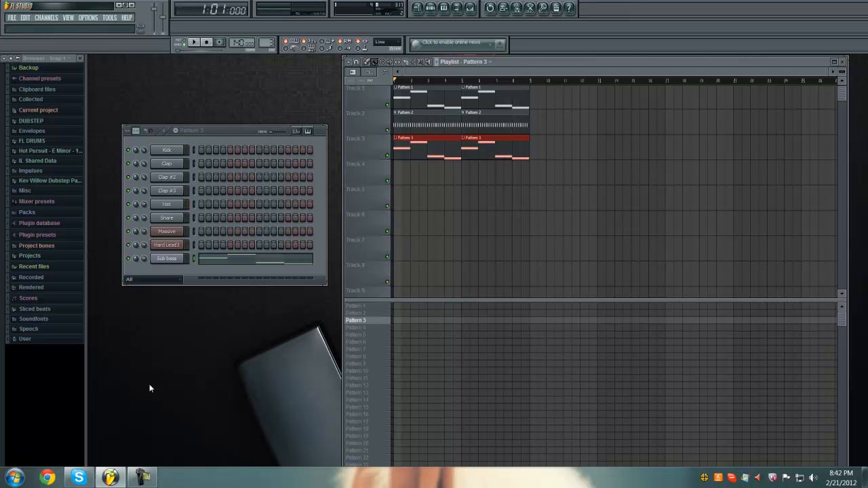